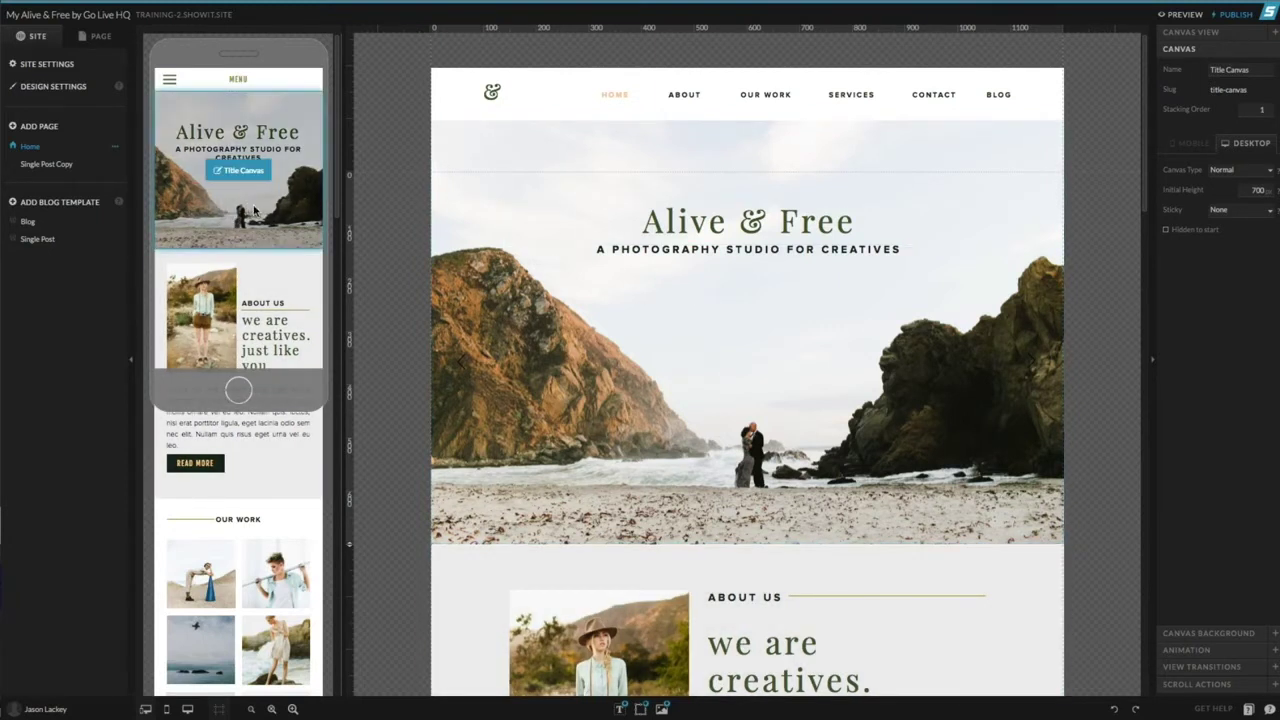
Move the "Alive & Free" title left and tilt it counterclockwise on the desktop hero image, and shift the tagline left beneath it
left_click(303, 227)
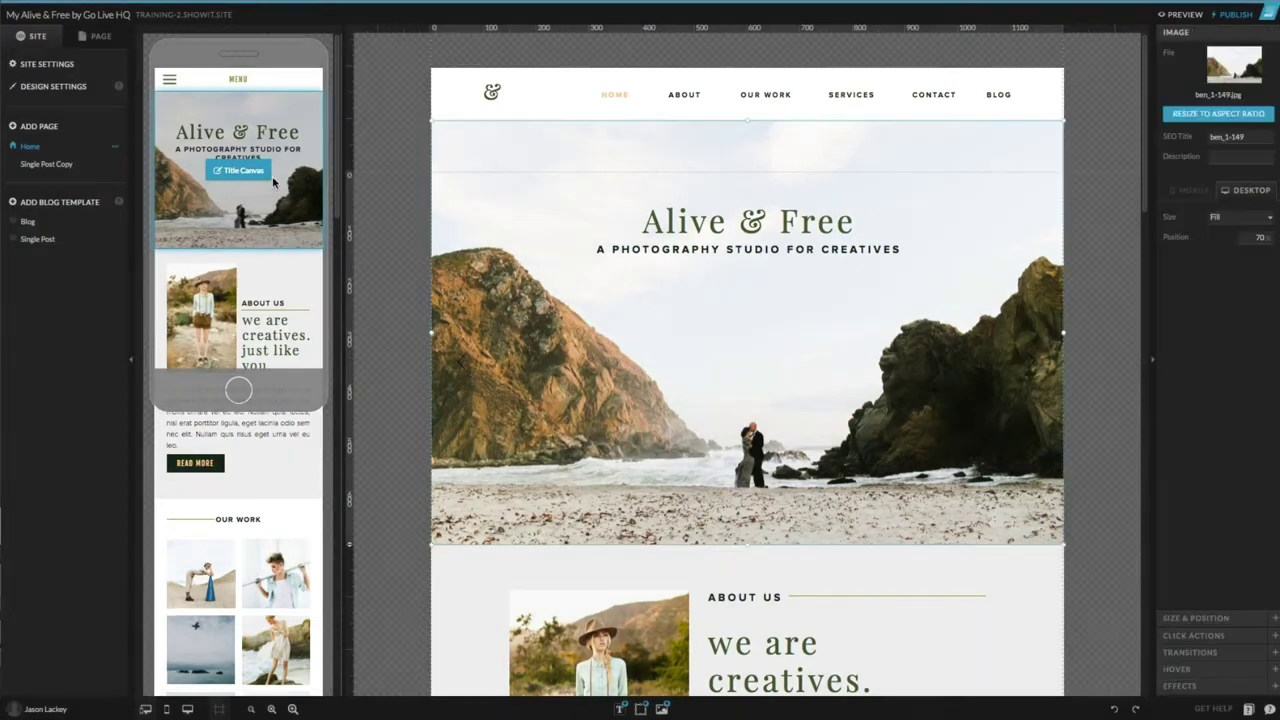
left_click(730, 228)
left_click_drag(710, 226, 527, 223)
left_click_drag(830, 238, 781, 138)
left_click_drag(628, 254, 523, 241)
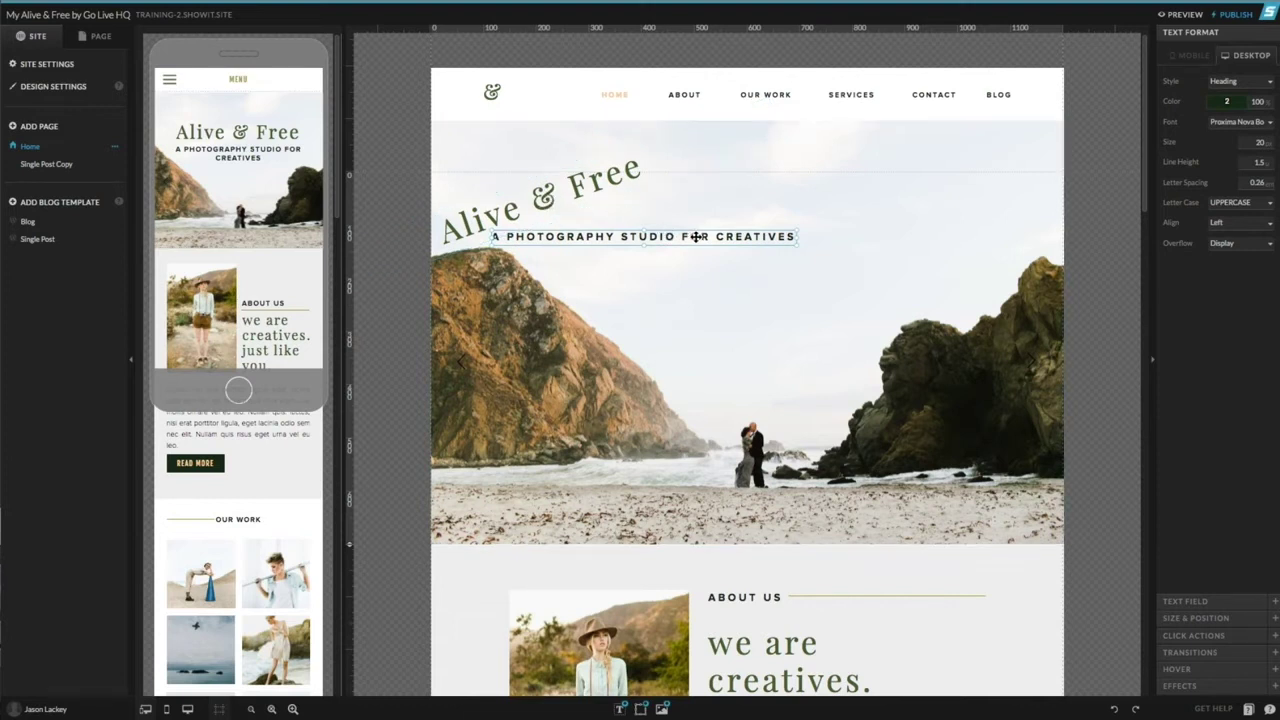
Review the home page sections from About and Our Work through the reviews, service packages, contact form and footer
scroll(620, 296, "down", 8)
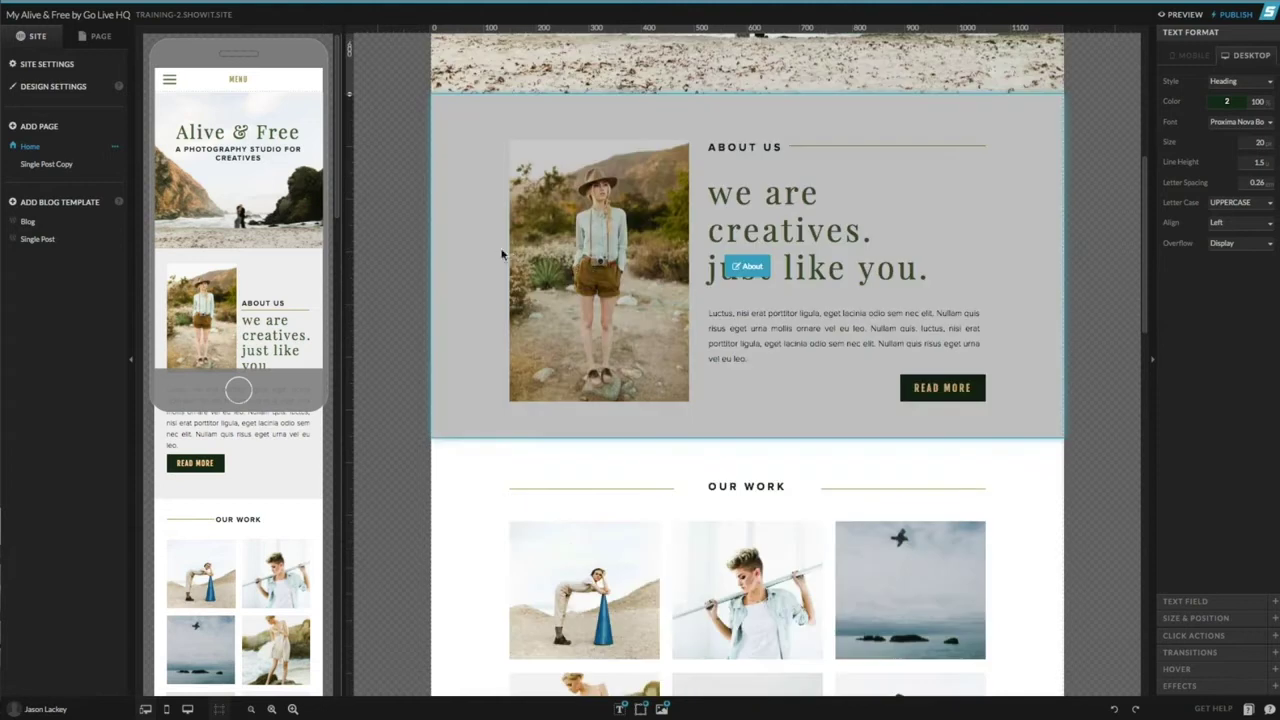
scroll(488, 228, "down", 7)
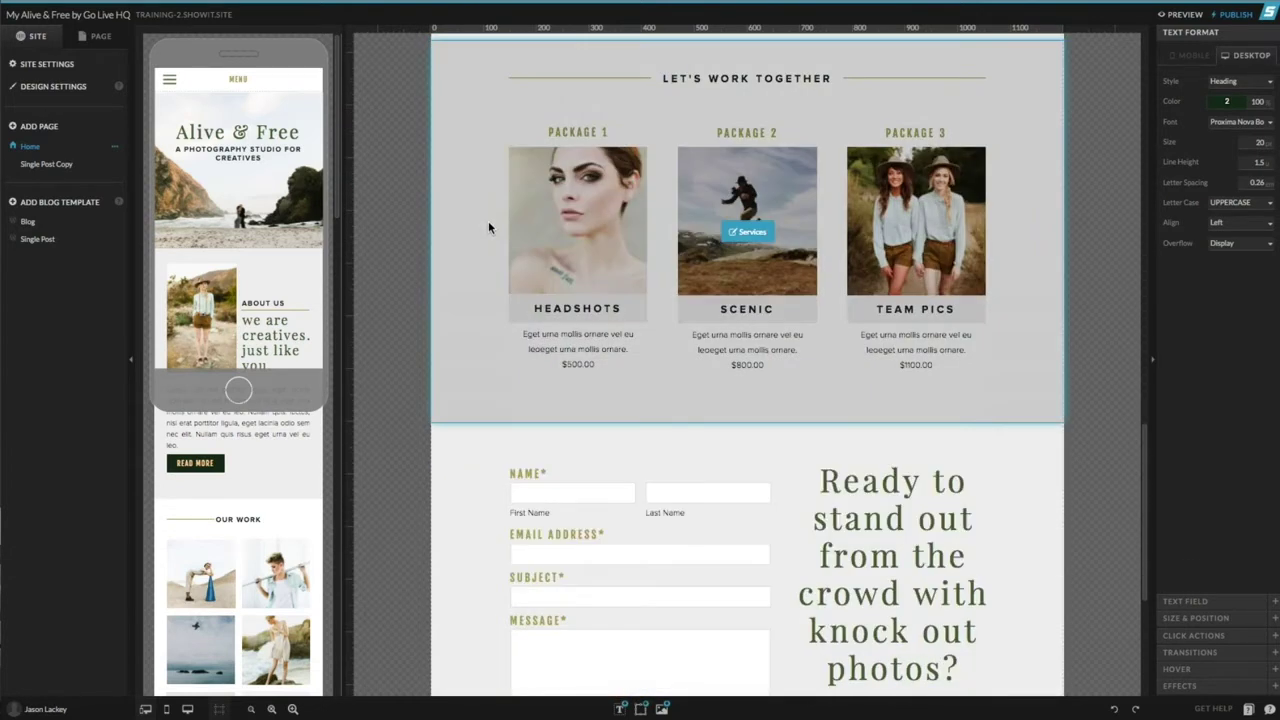
scroll(488, 224, "up", 5)
scroll(490, 226, "up", 5)
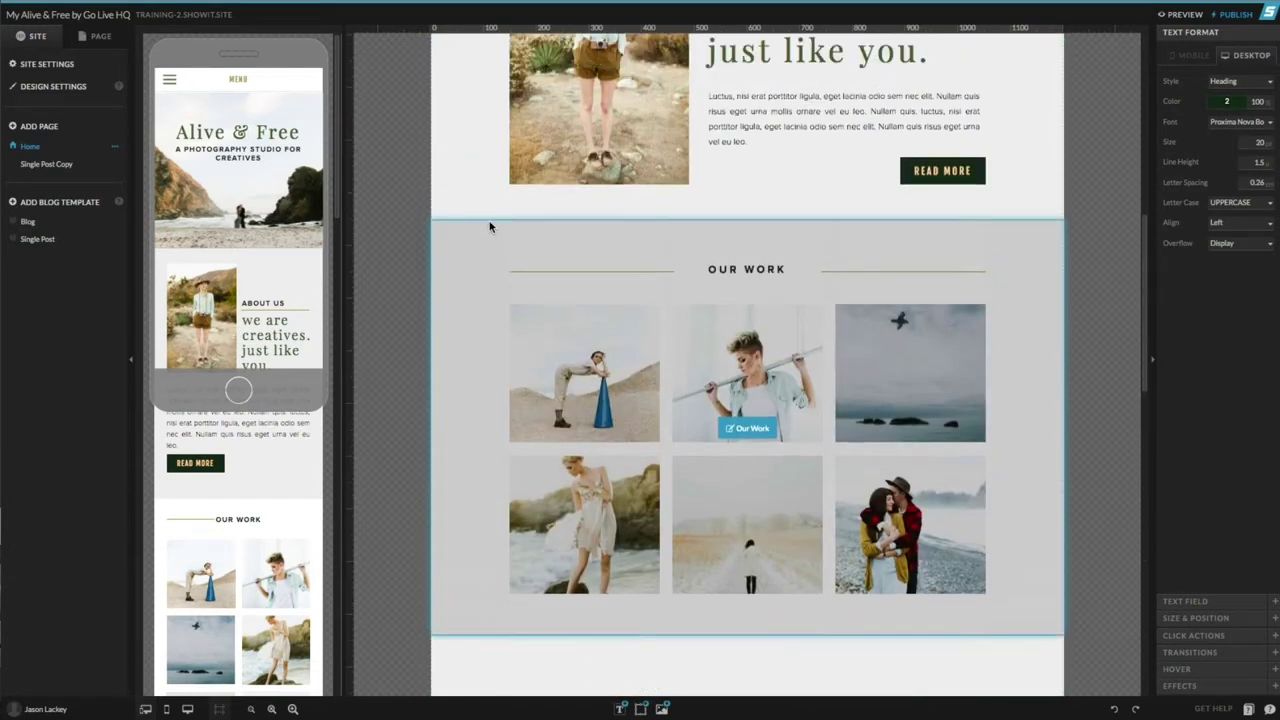
scroll(488, 228, "up", 2)
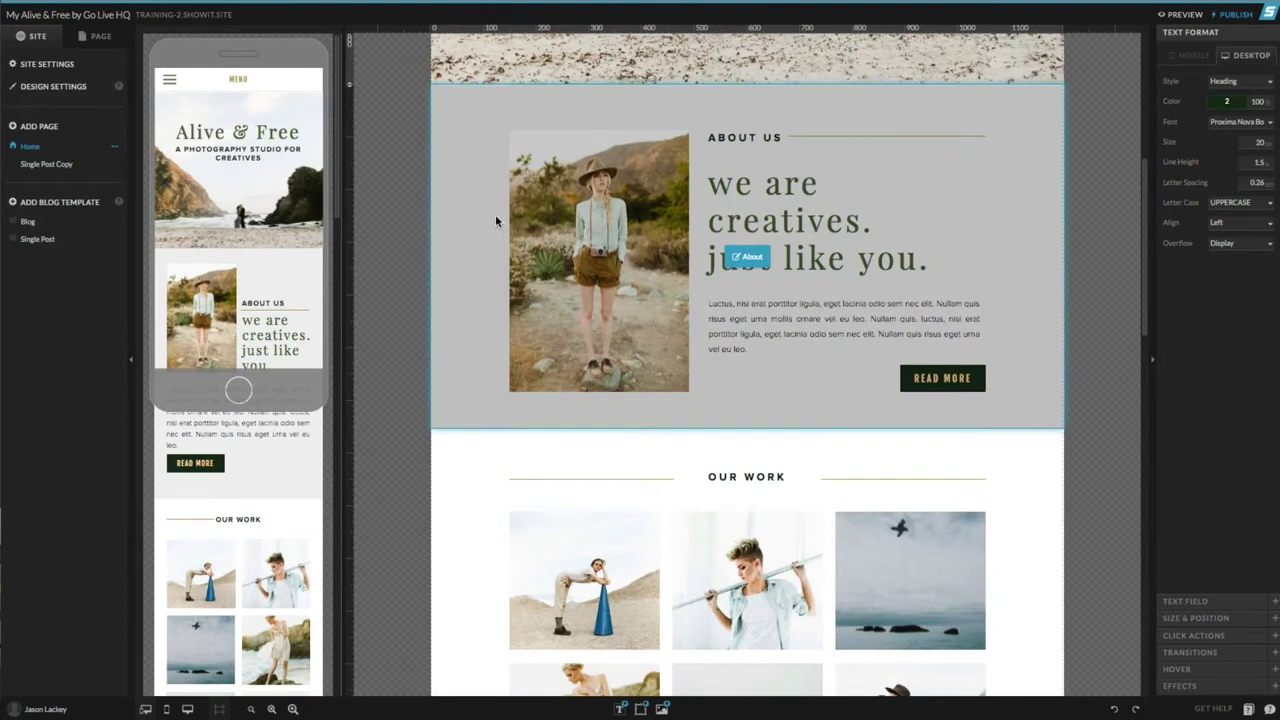
scroll(500, 215, "down", 1)
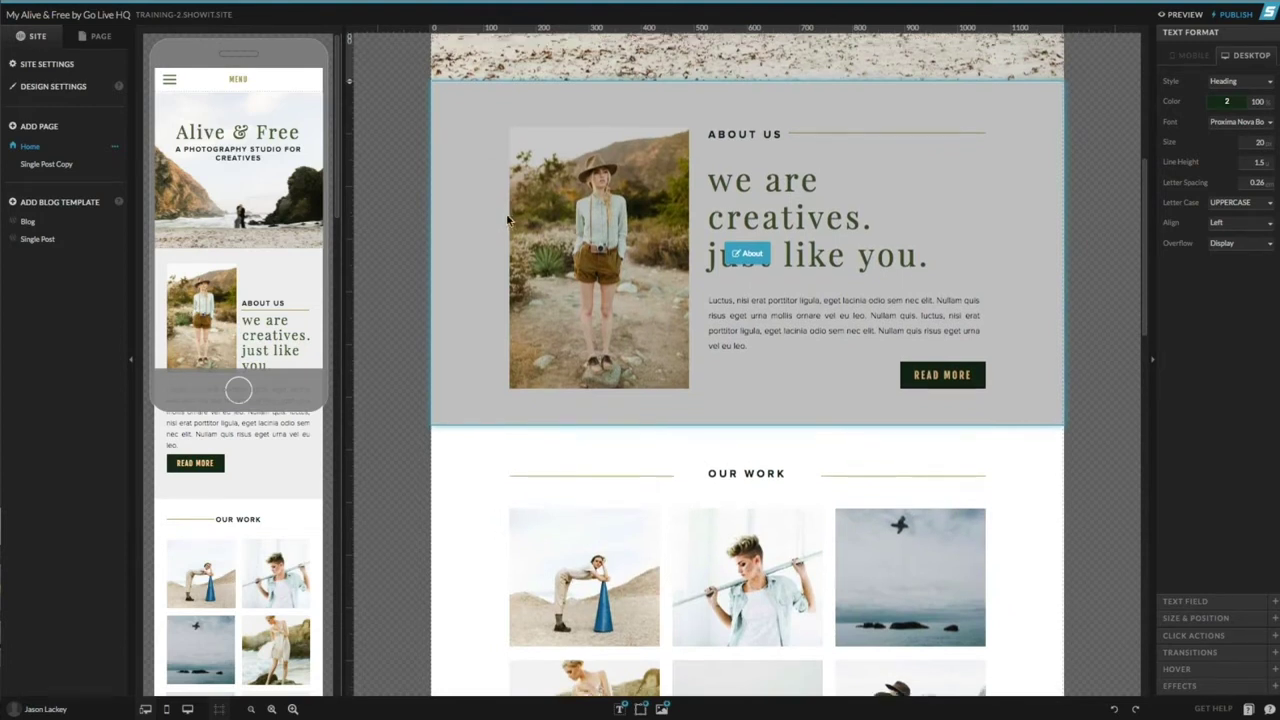
scroll(835, 215, "down", 2)
scroll(828, 224, "down", 5)
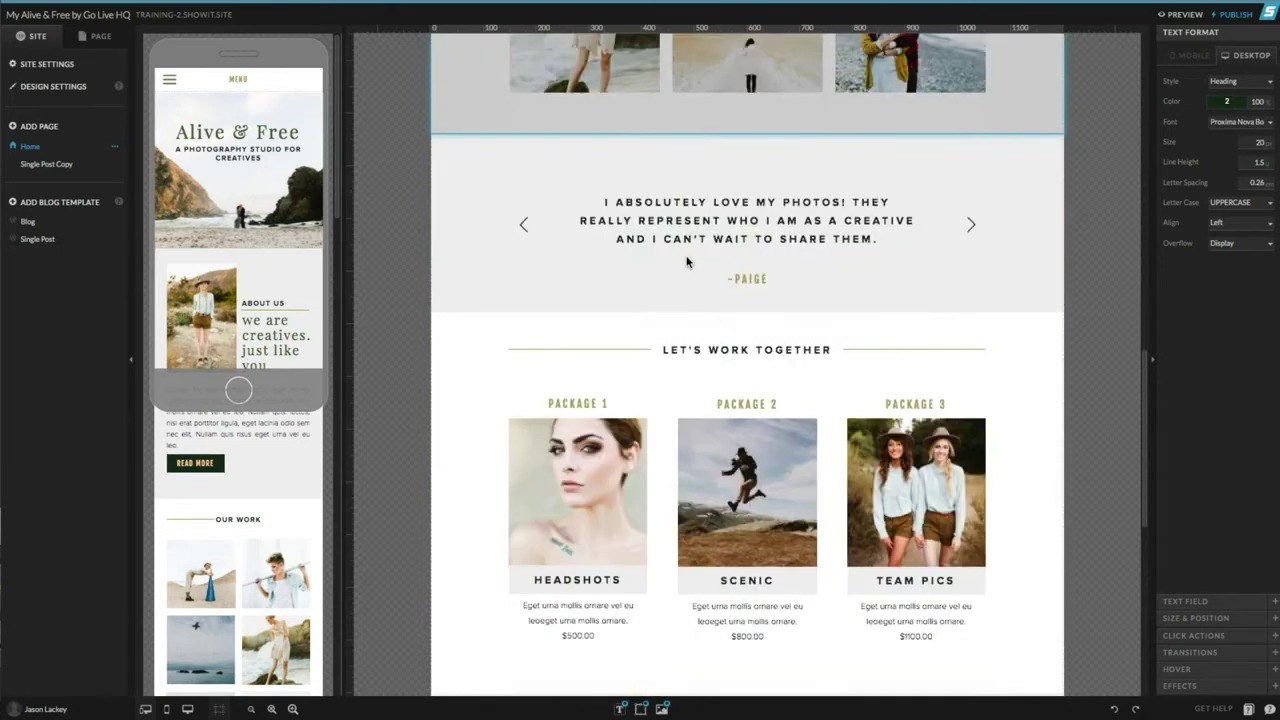
scroll(866, 284, "down", 1)
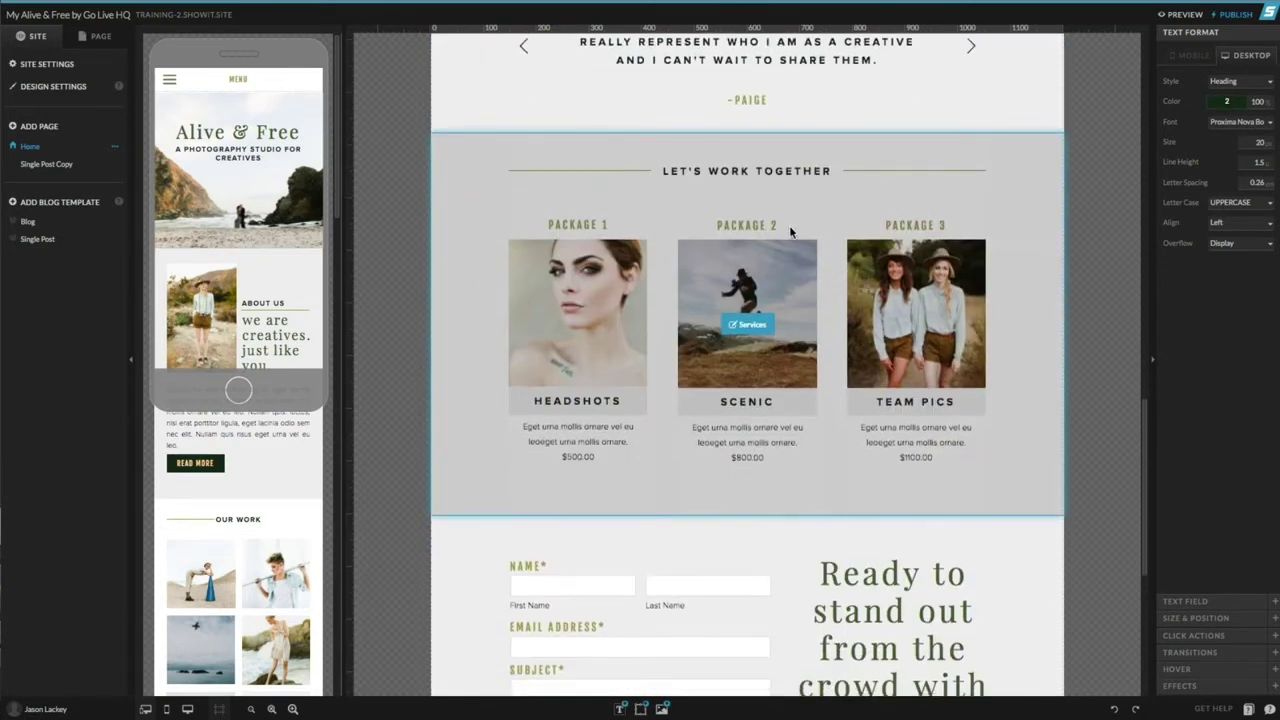
scroll(783, 322, "down", 2)
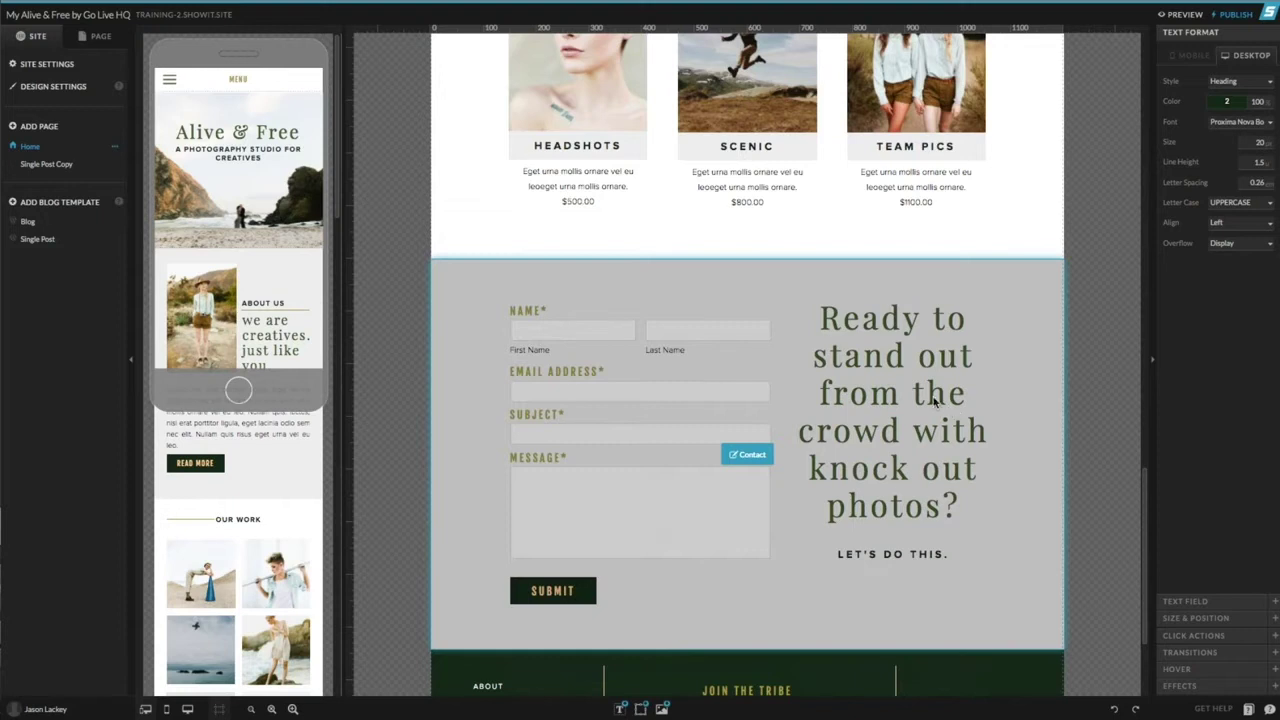
scroll(949, 411, "down", 2)
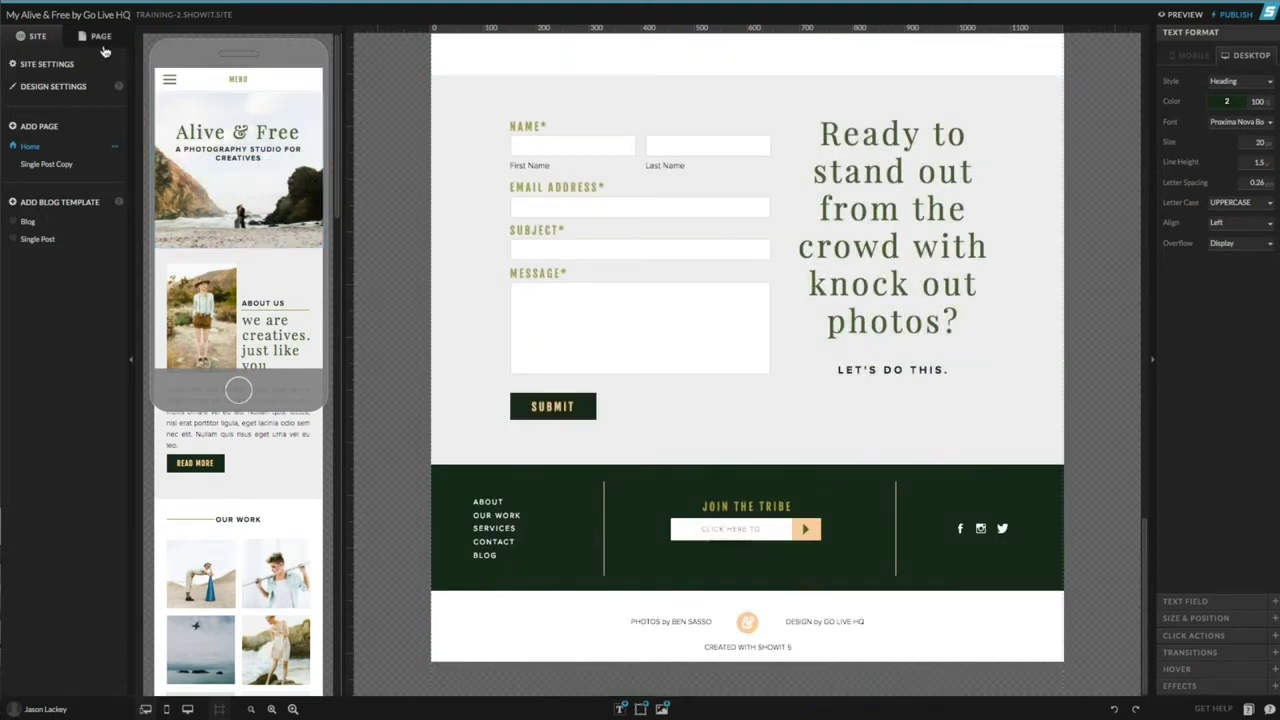
List the home page's canvases and inspect the Header canvas elements, including the Mobile Menu Icon, Menu and Contact items
left_click(95, 40)
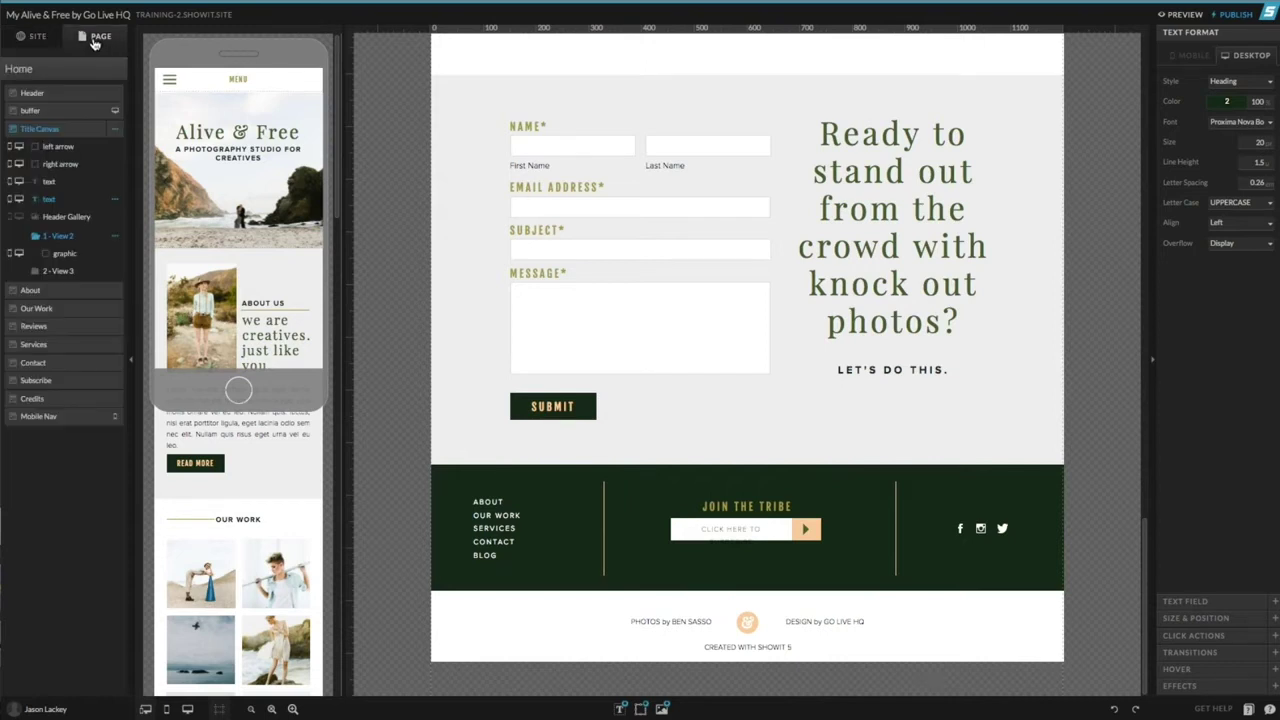
left_click(48, 96)
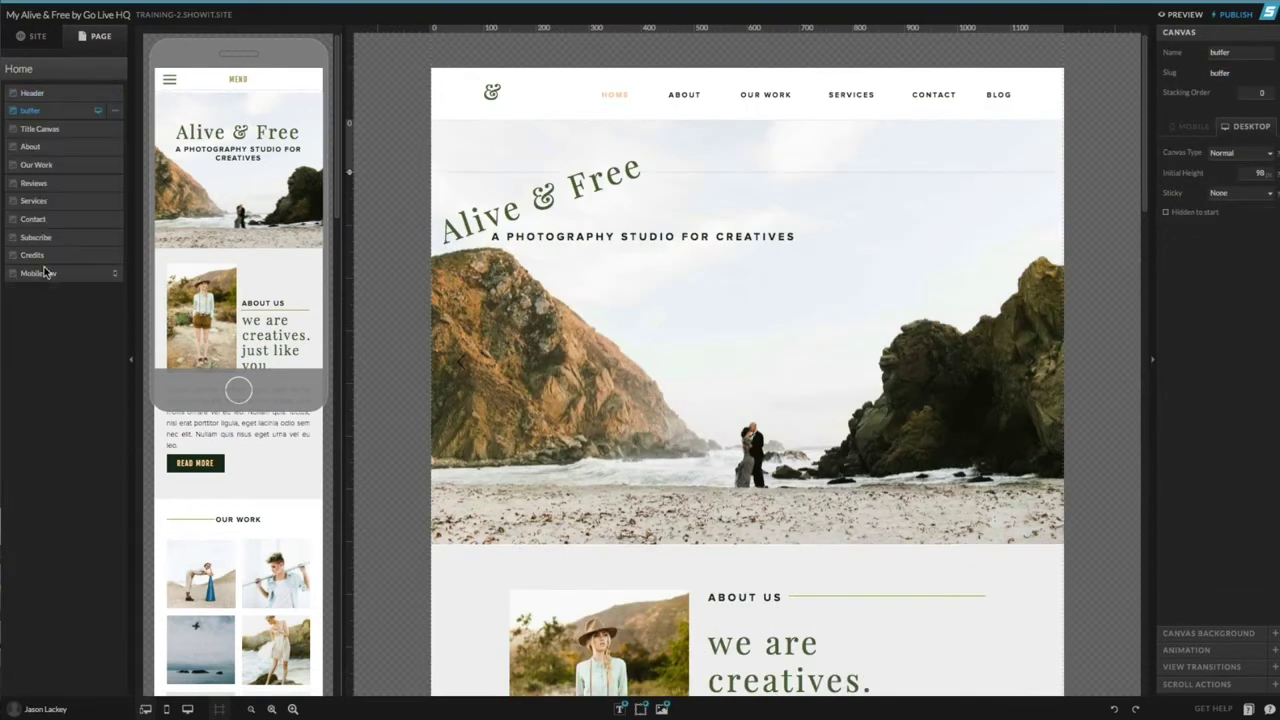
left_click(55, 95)
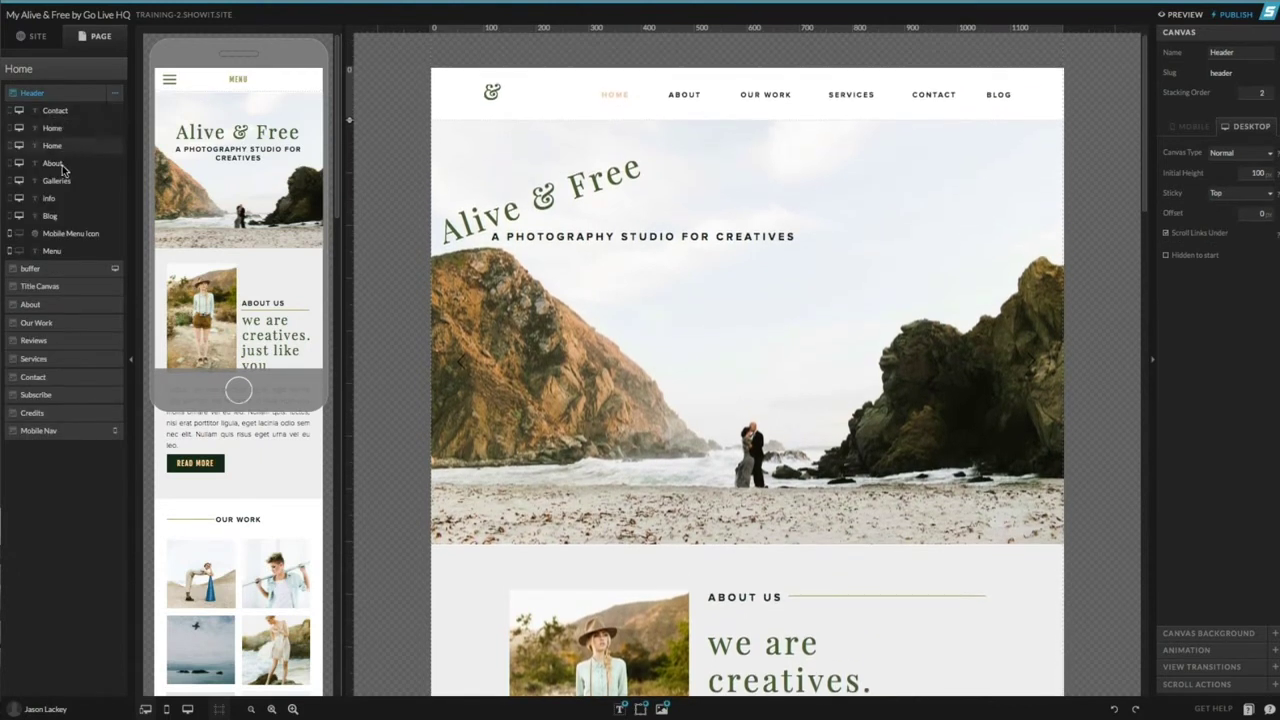
left_click(72, 112)
left_click(72, 236)
left_click(72, 251)
left_click(72, 112)
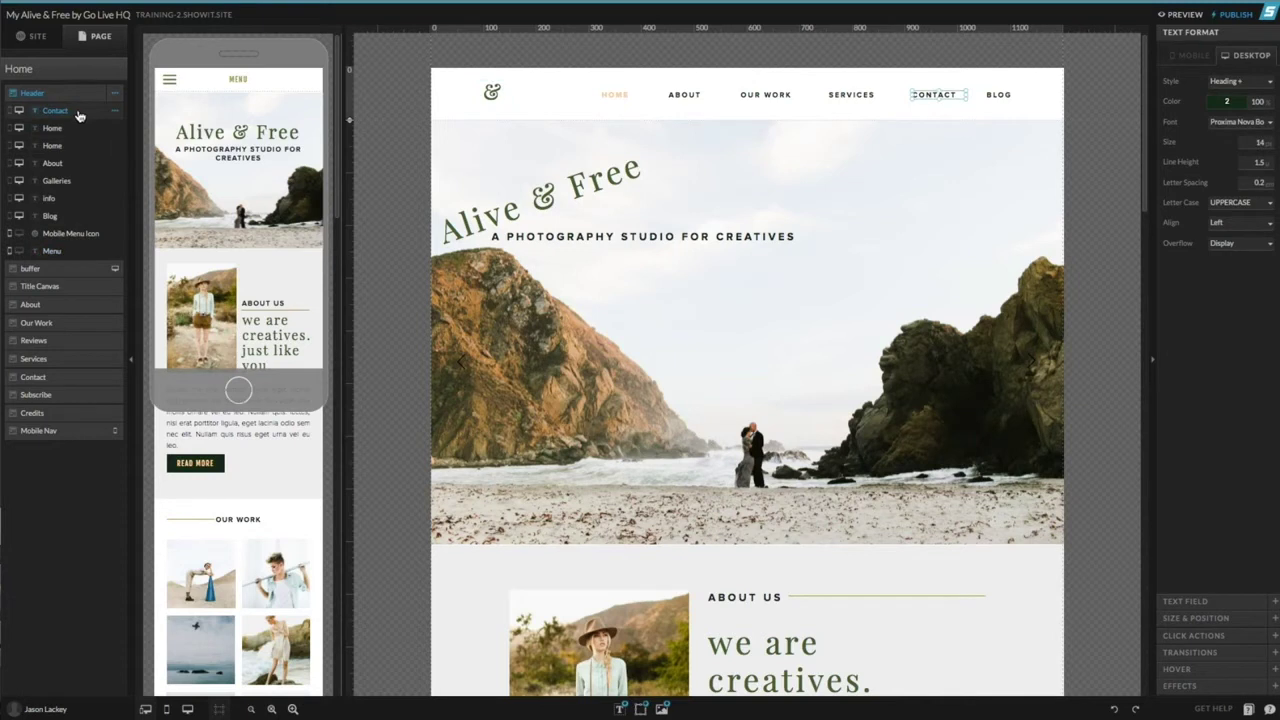
Review the site's general info settings, including its name, custom domain and URLs, and close the settings
left_click(37, 37)
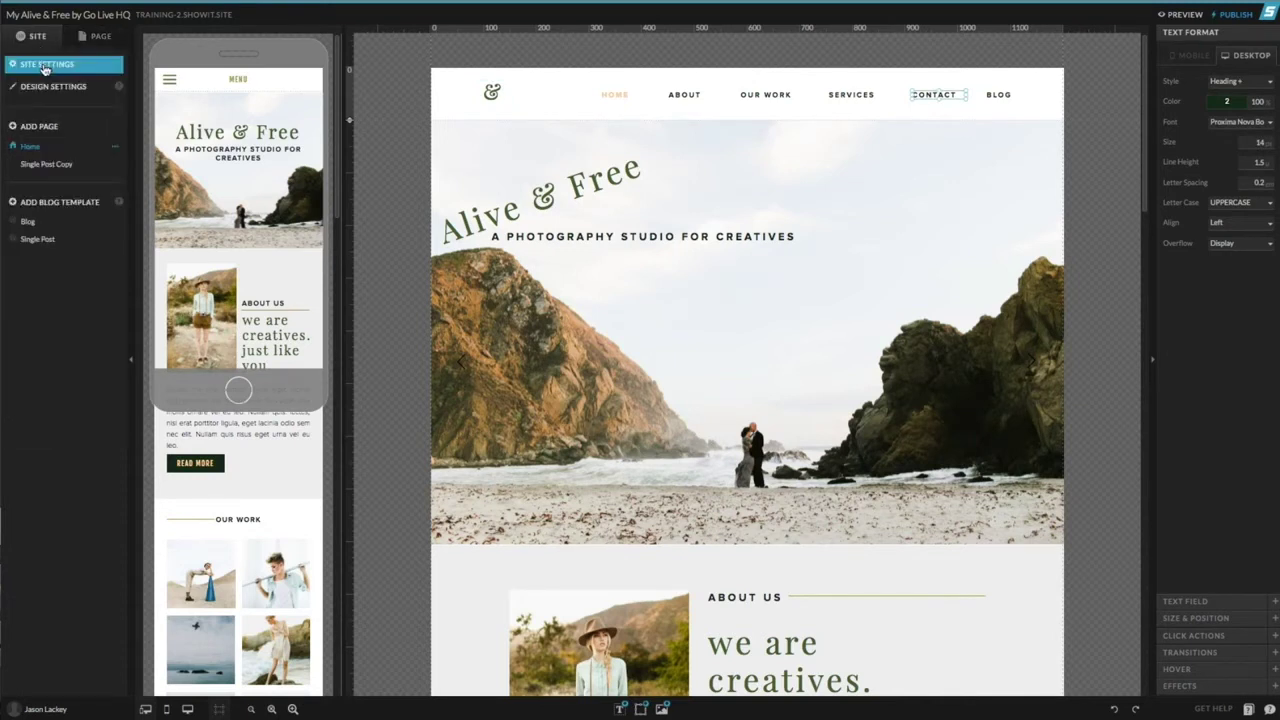
left_click(44, 67)
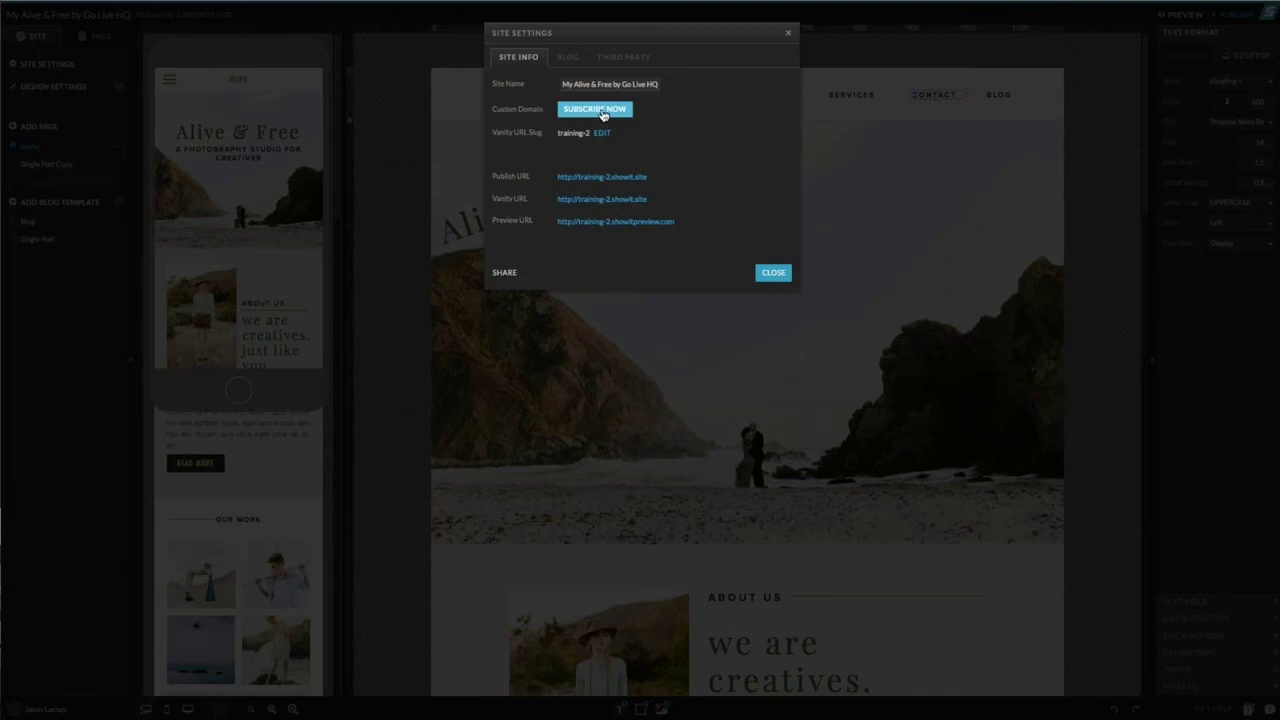
left_click(788, 34)
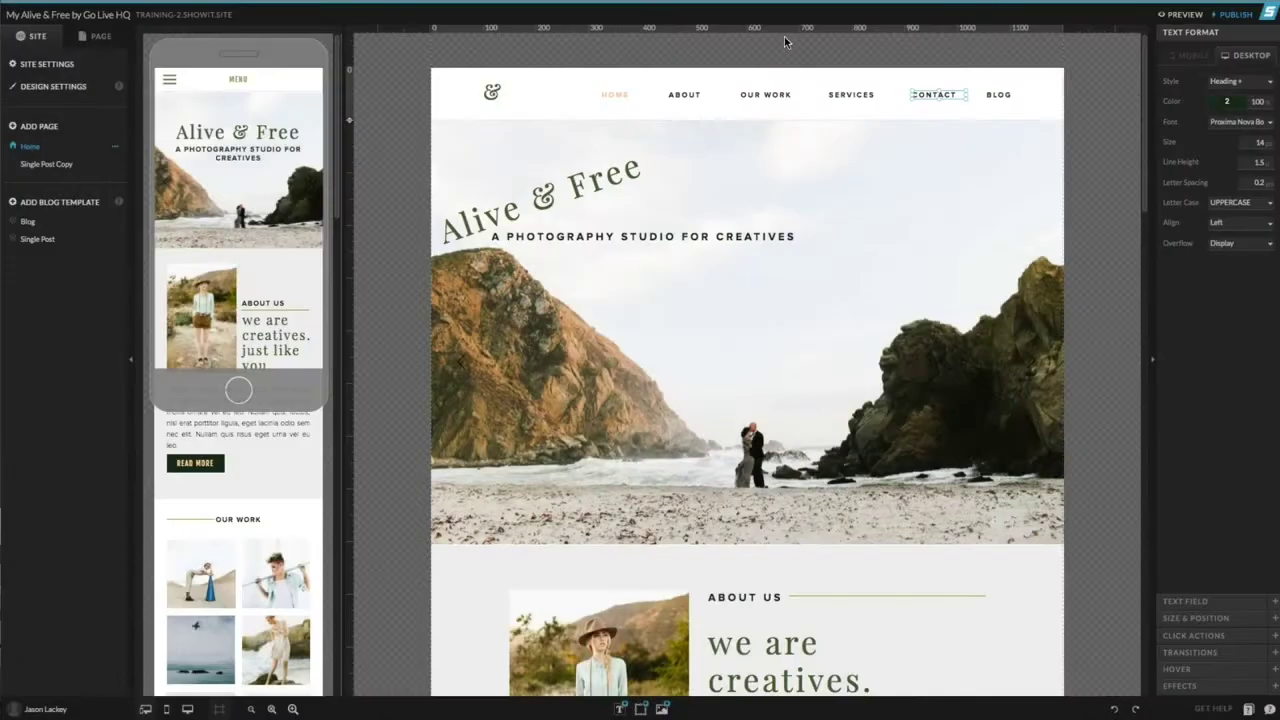
Examine the site's design settings: the picker for palette color 2, the type styles and the selected fonts
left_click(37, 92)
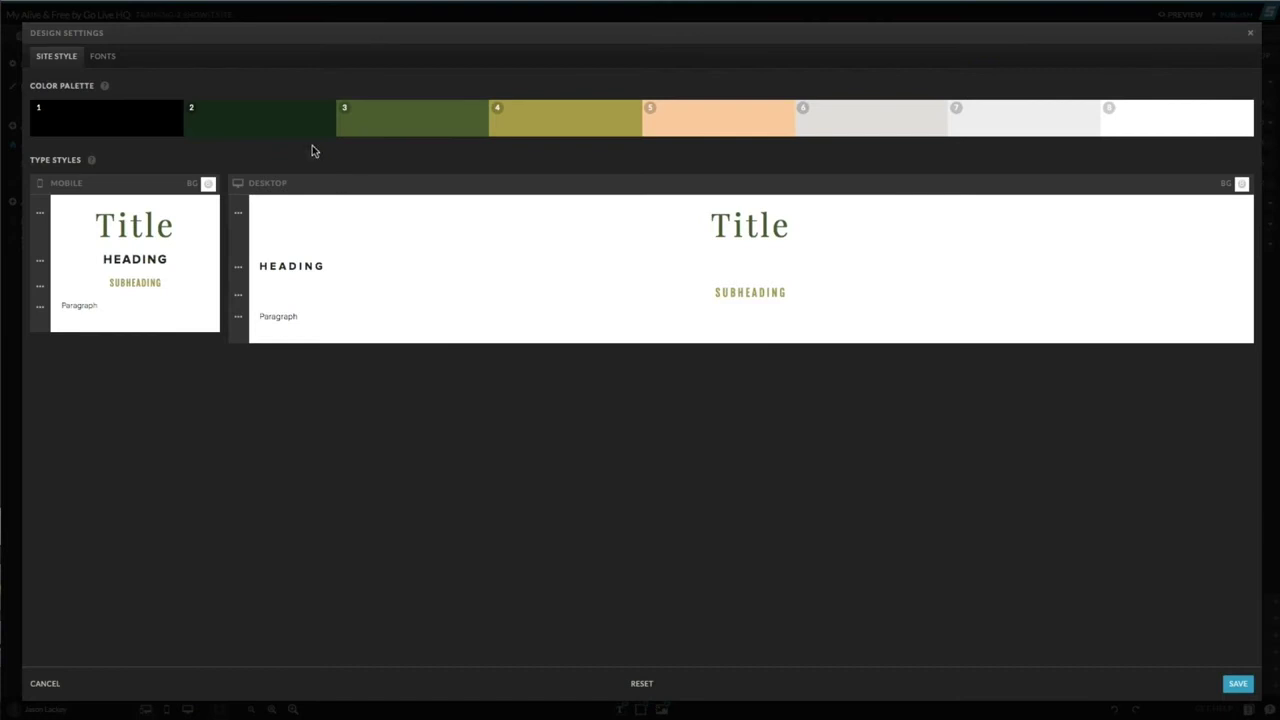
left_click(264, 123)
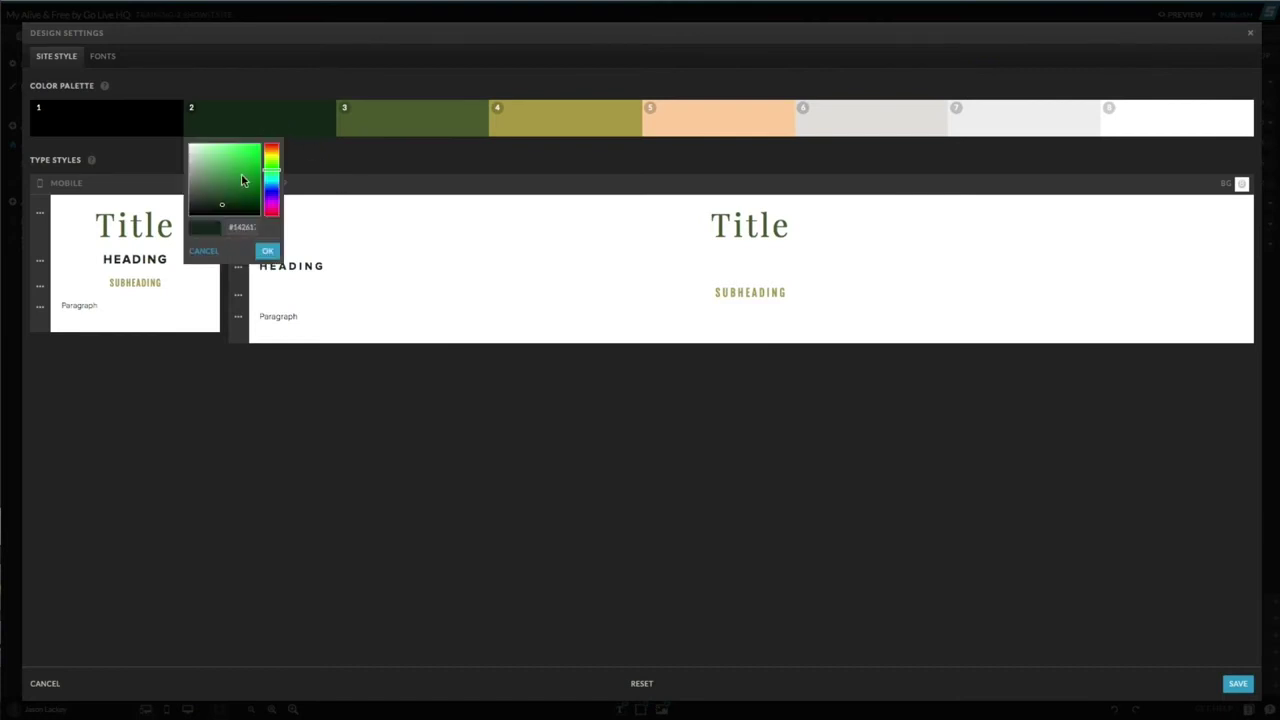
left_click(263, 250)
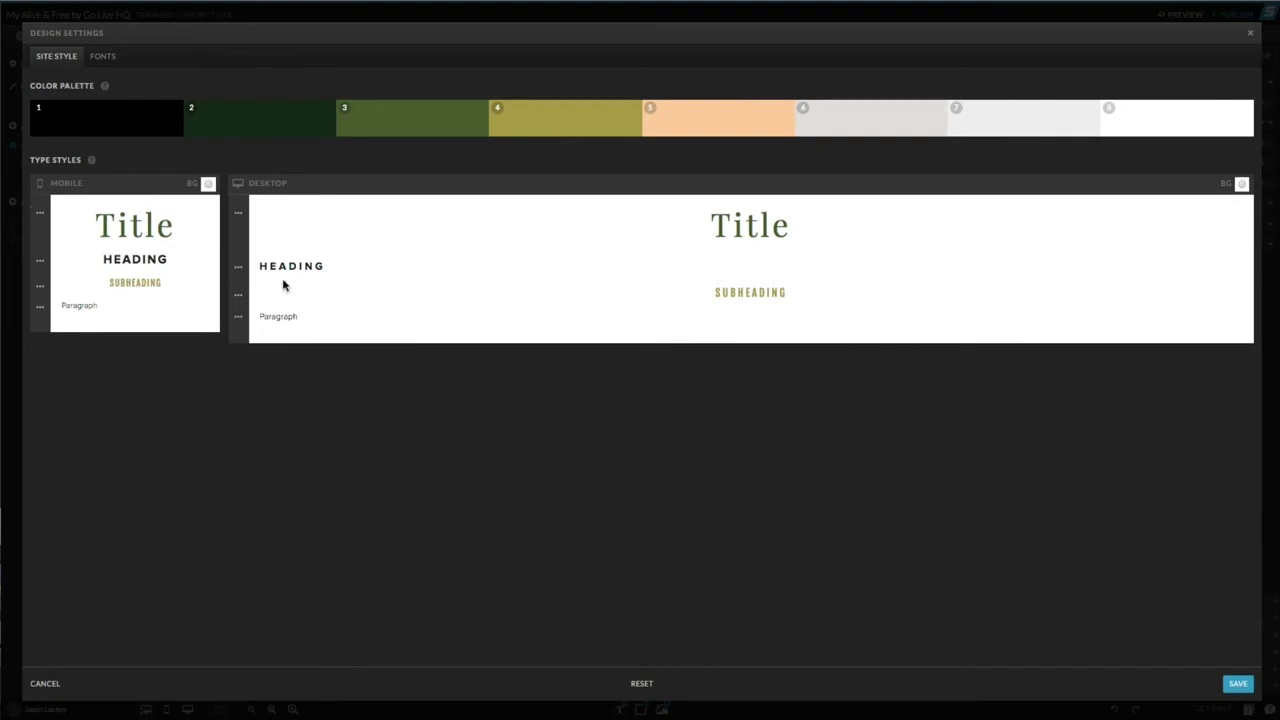
left_click(104, 57)
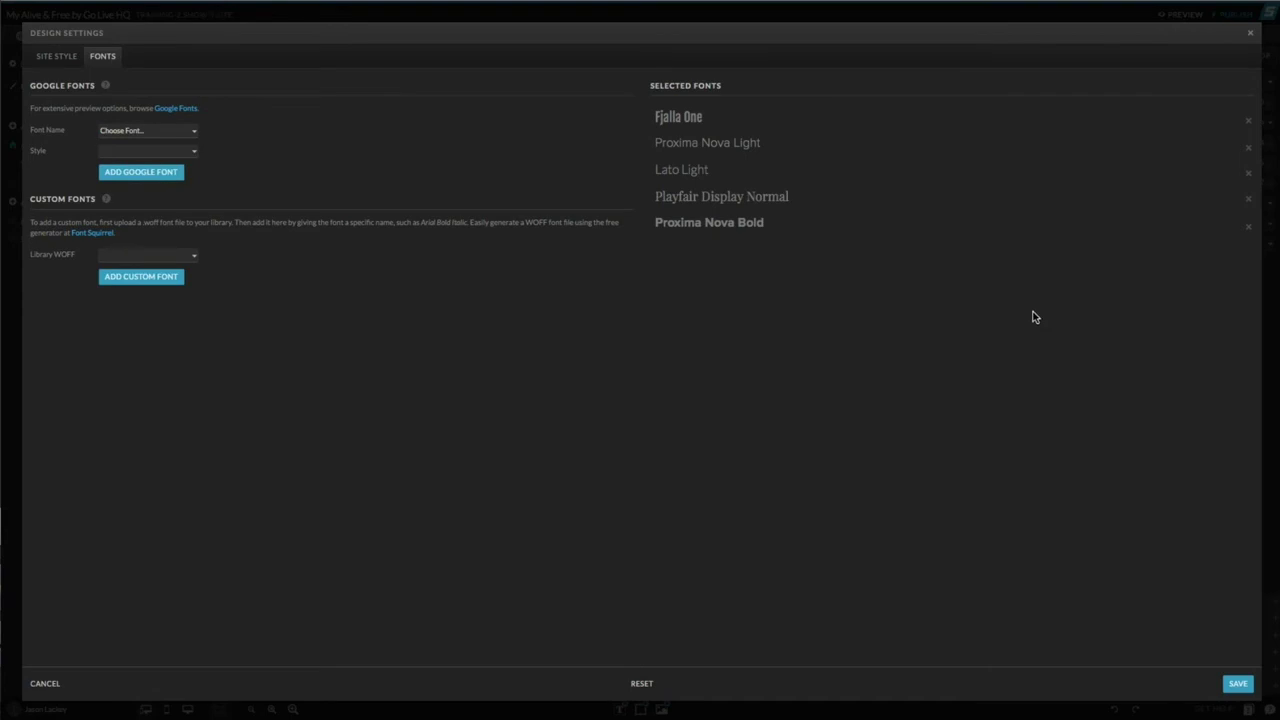
left_click(1250, 33)
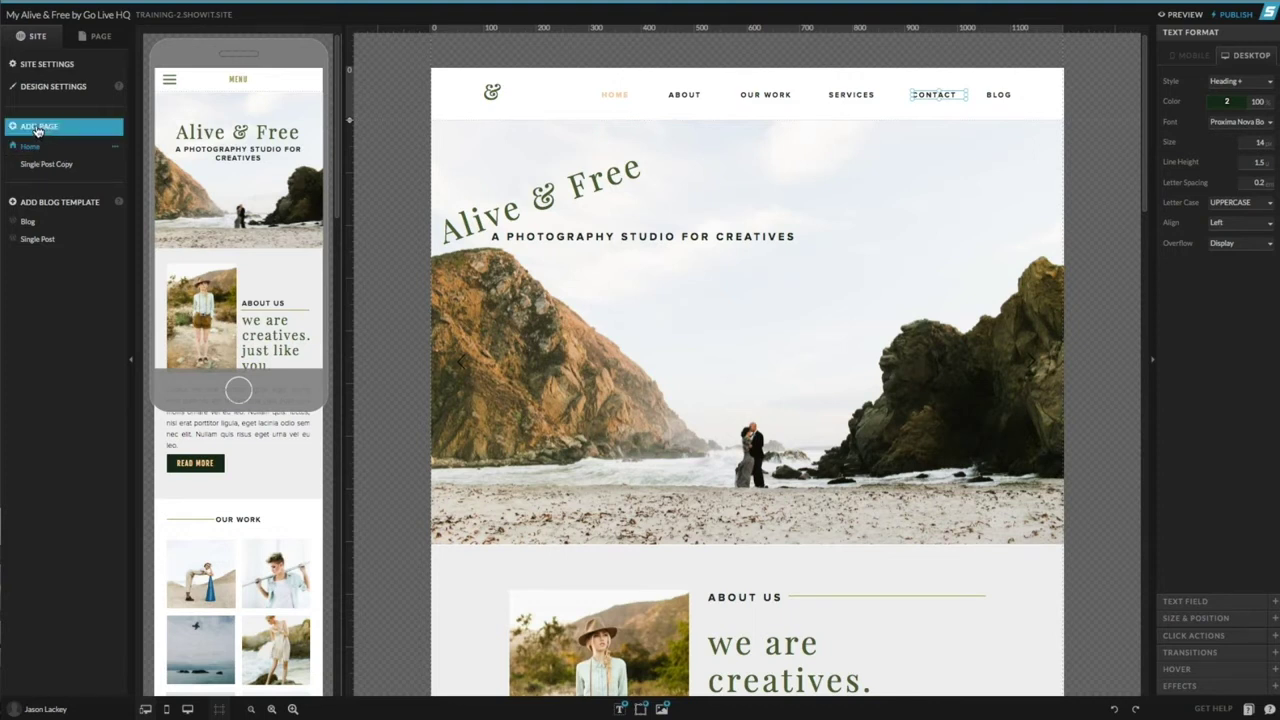
Open the Blog template and look over the account options for managing sites and designs
left_click(45, 226)
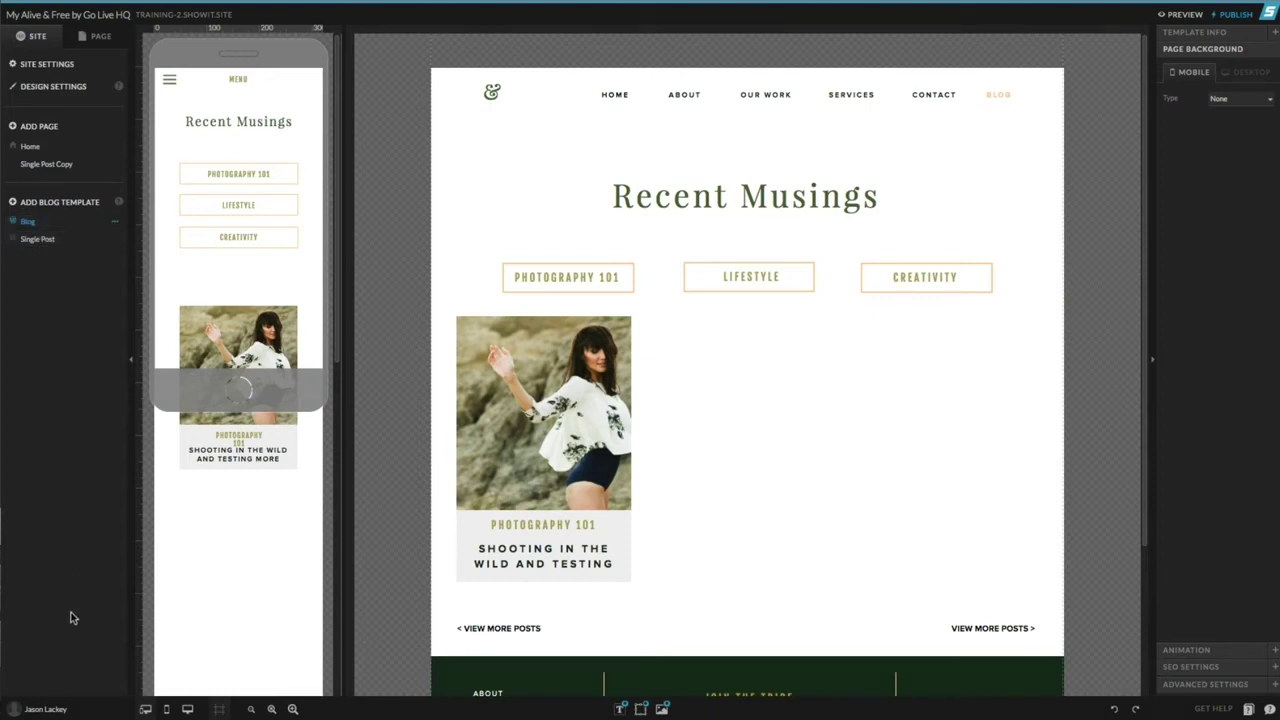
left_click(50, 710)
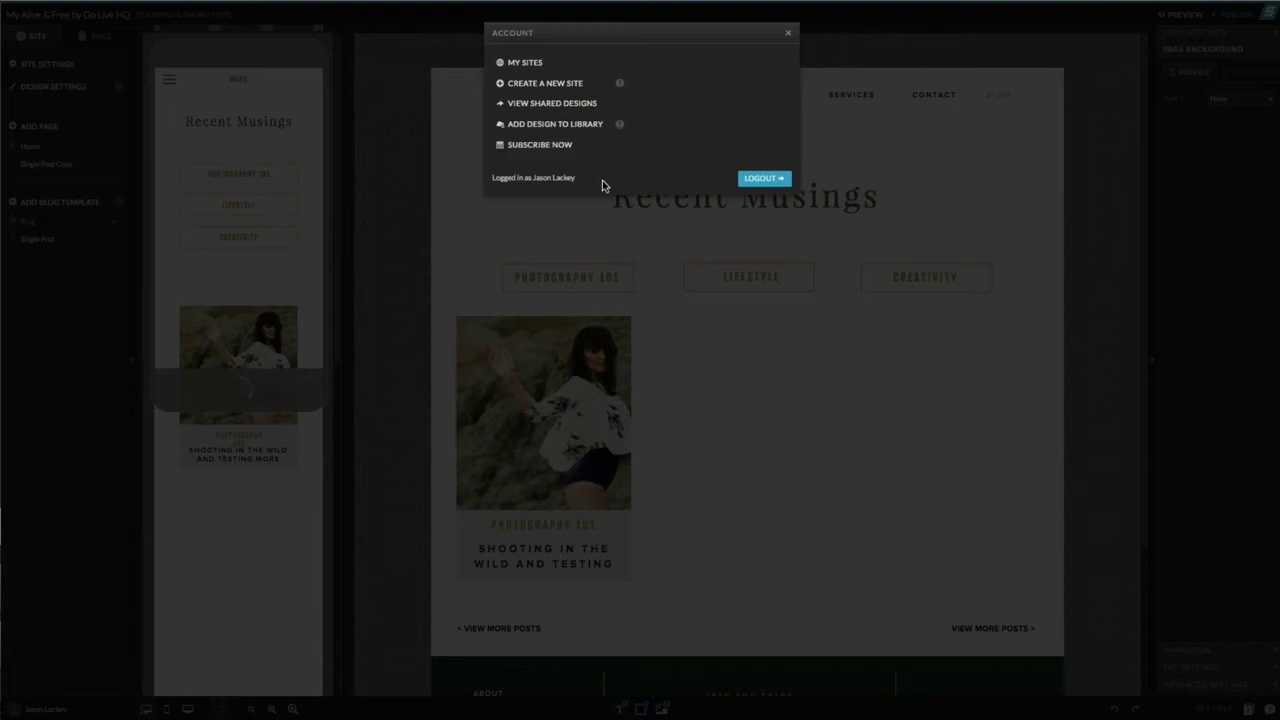
left_click(788, 33)
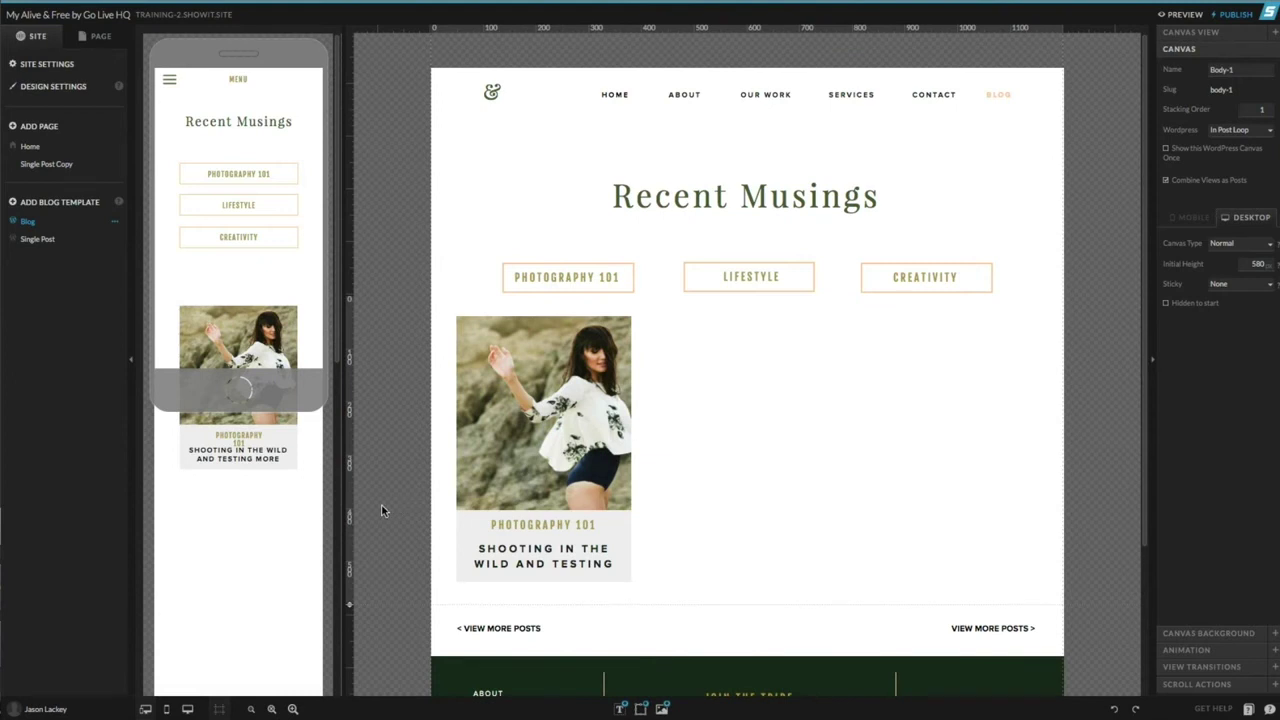
Switch the stage to mobile only, to desktop only, and back to both layouts side by side
left_click(167, 709)
left_click(187, 709)
left_click(145, 709)
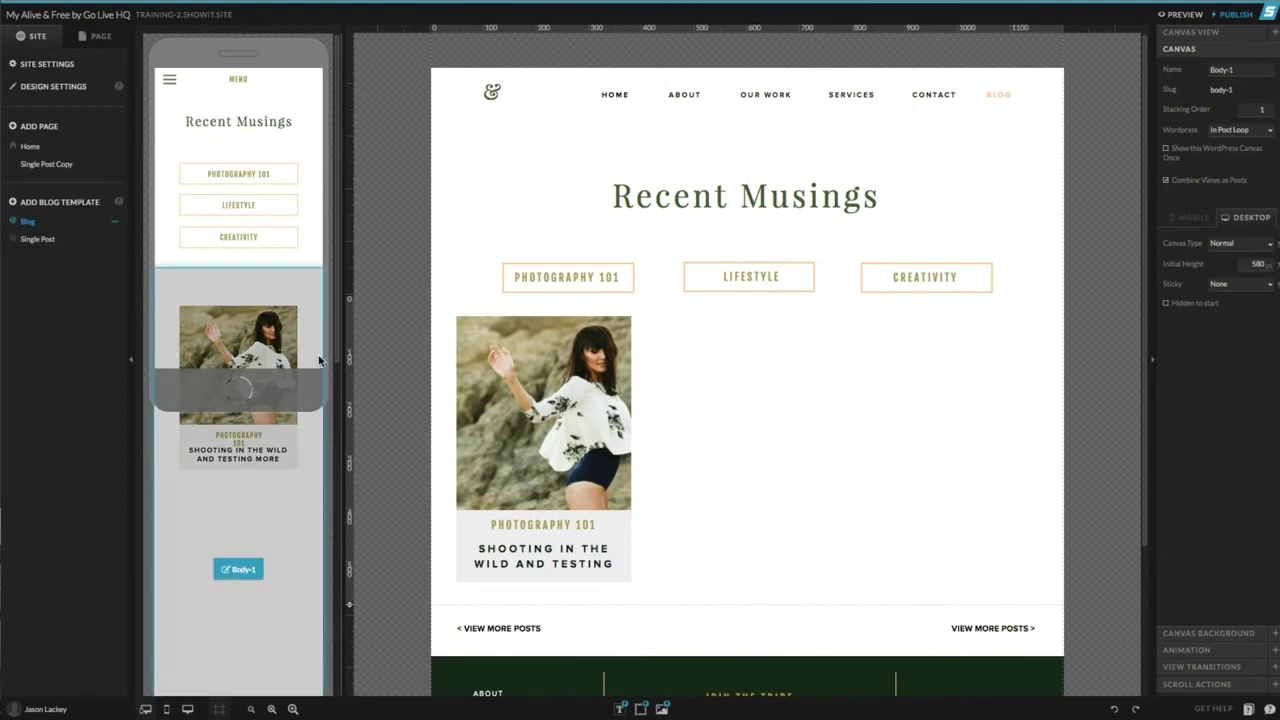
Toggle the stage overlays off and on, leaving the phone frame shown over the mobile layout
left_click(218, 712)
left_click(218, 712)
left_click(218, 712)
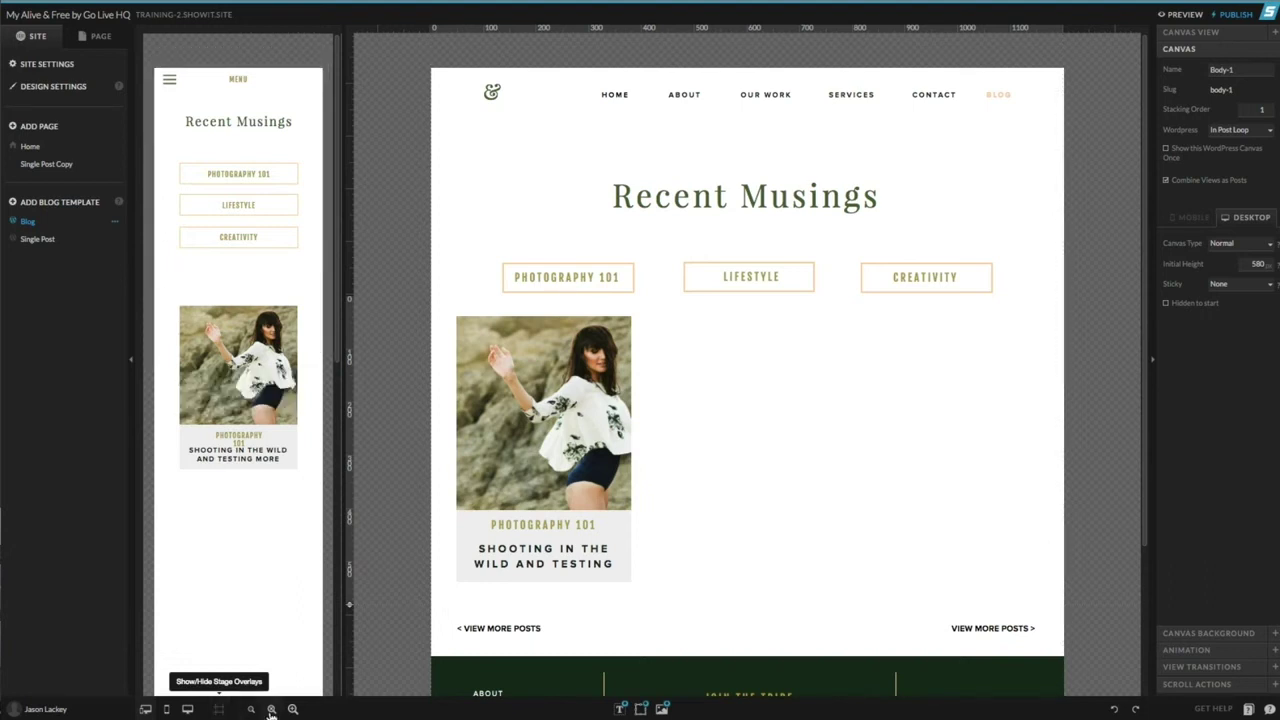
left_click(218, 712)
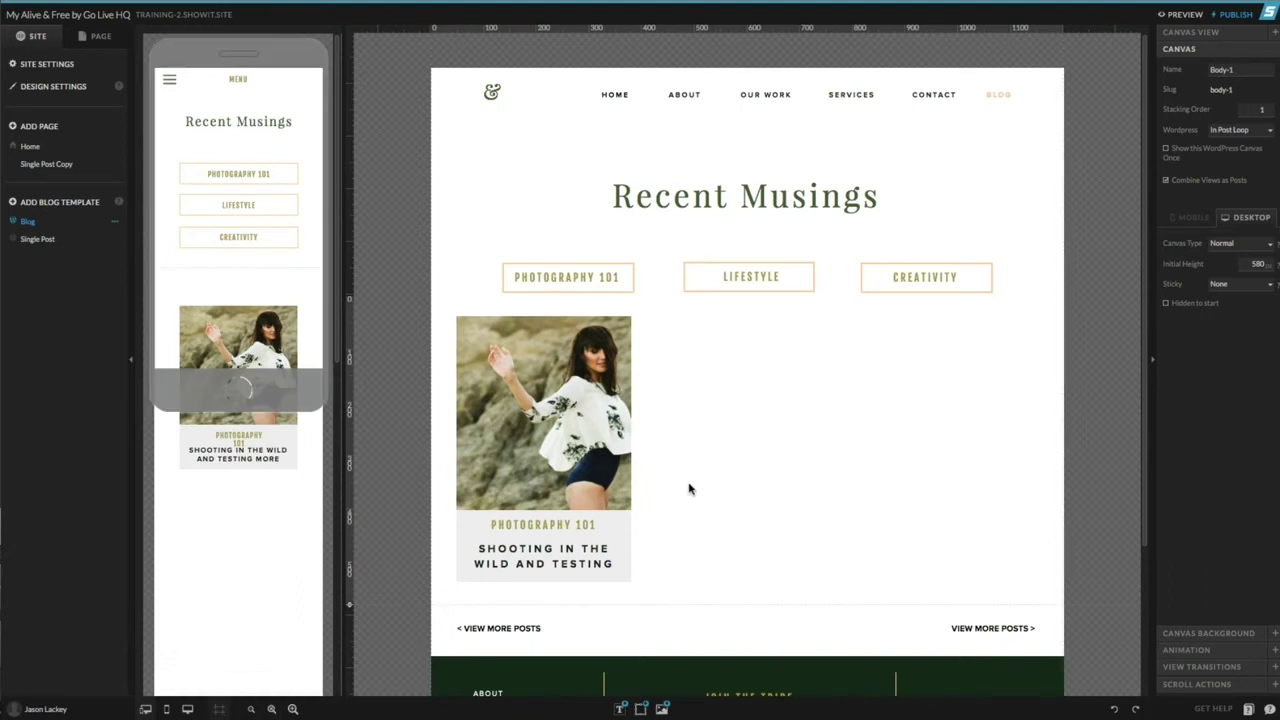
Zoom the desktop layout in and out, and reset the zoom
left_click(292, 709)
left_click(251, 709)
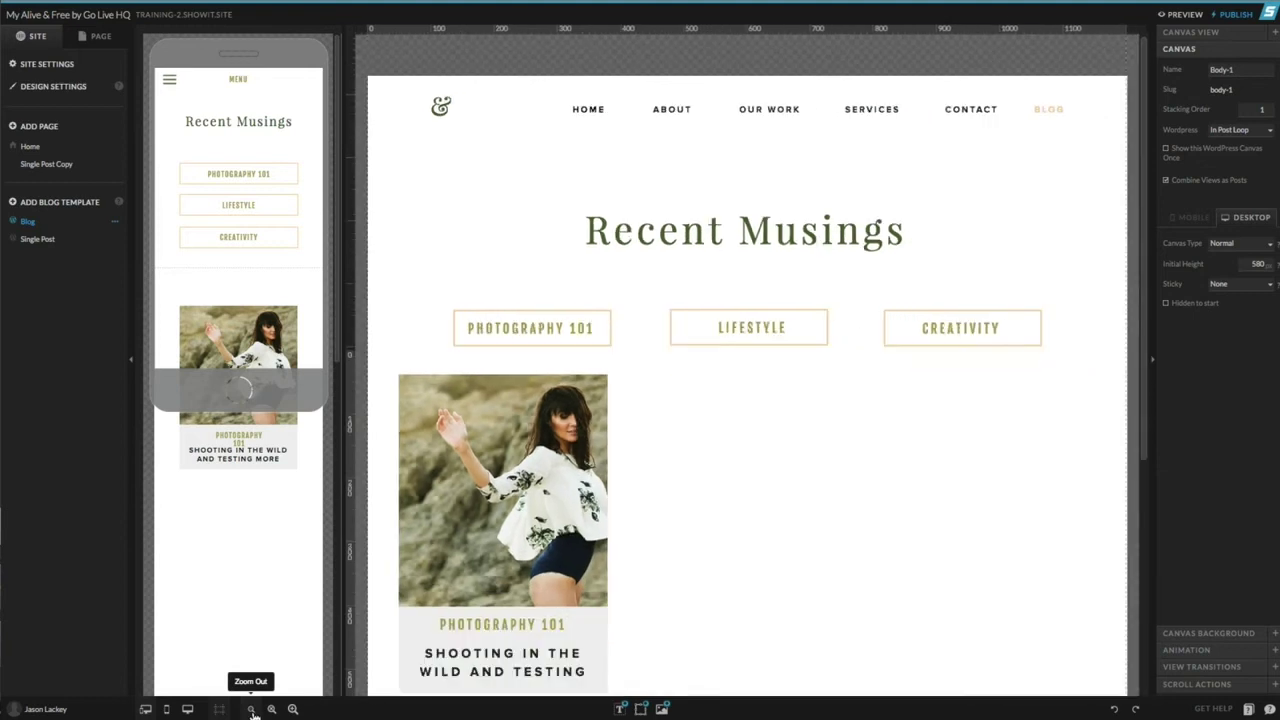
left_click(251, 709)
left_click(272, 709)
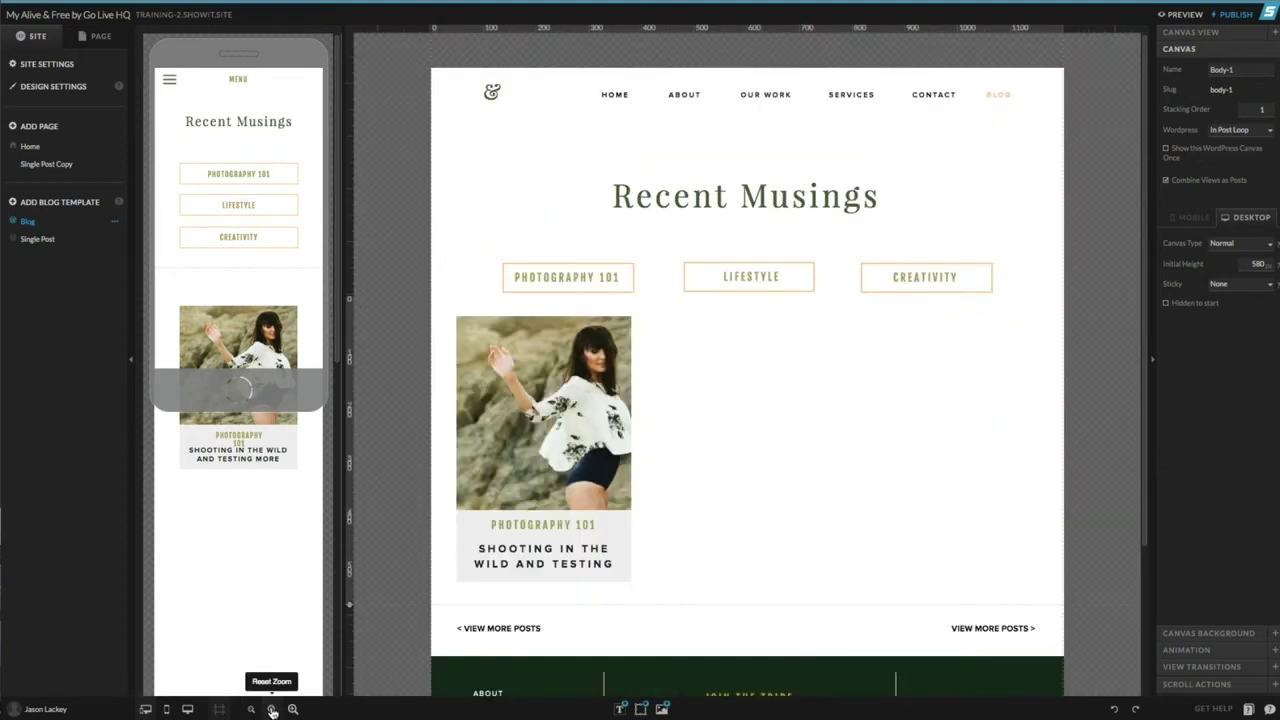
View the images in the media library's Gallery folder and close the library
mouse_move(645, 711)
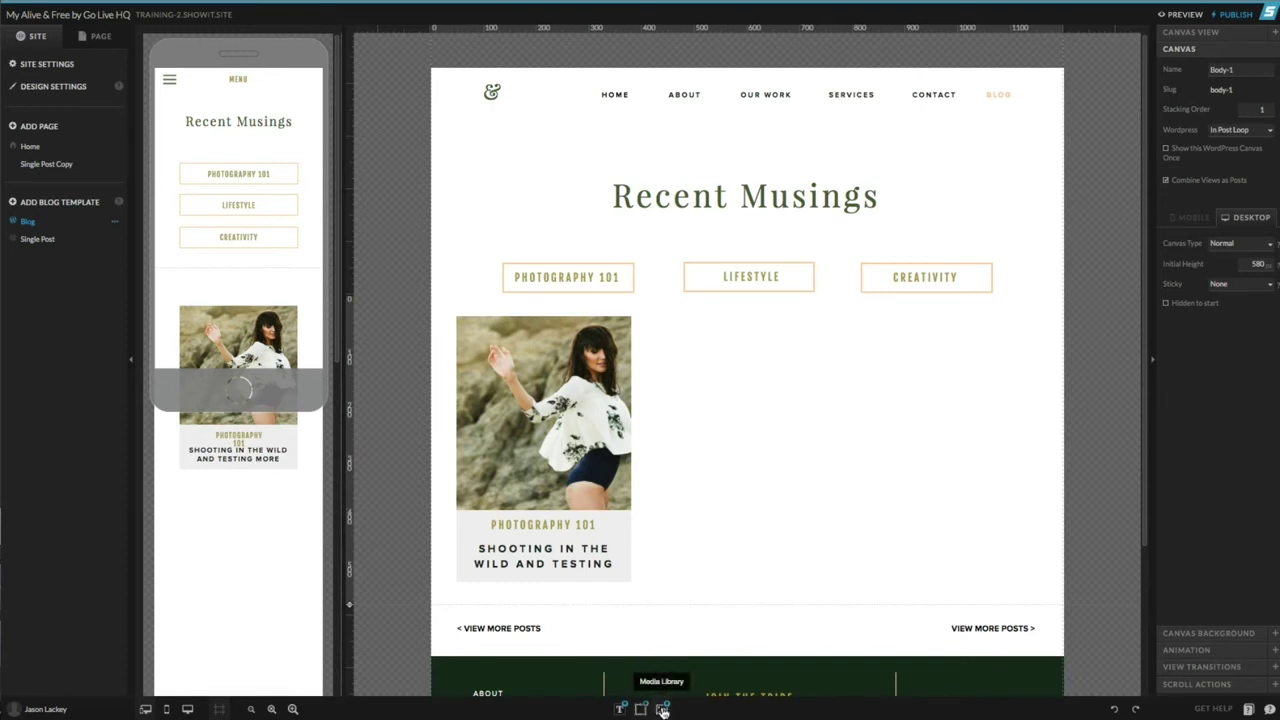
left_click(662, 708)
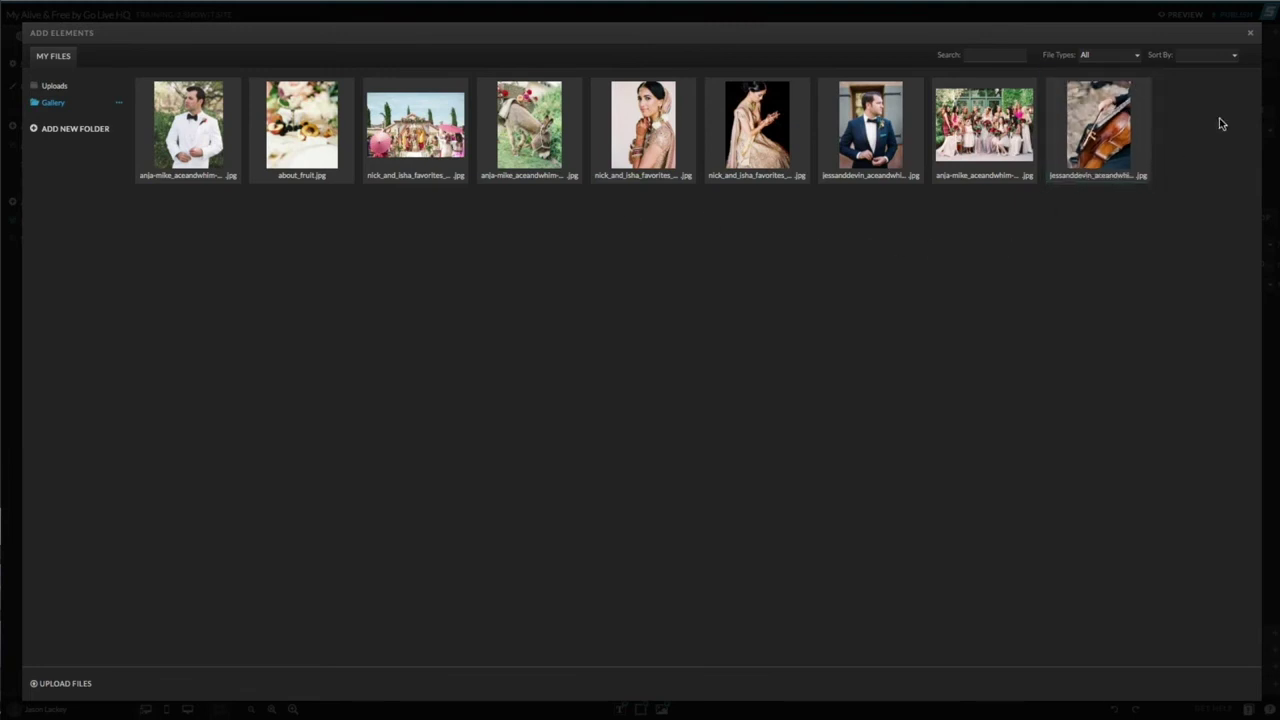
left_click(1250, 33)
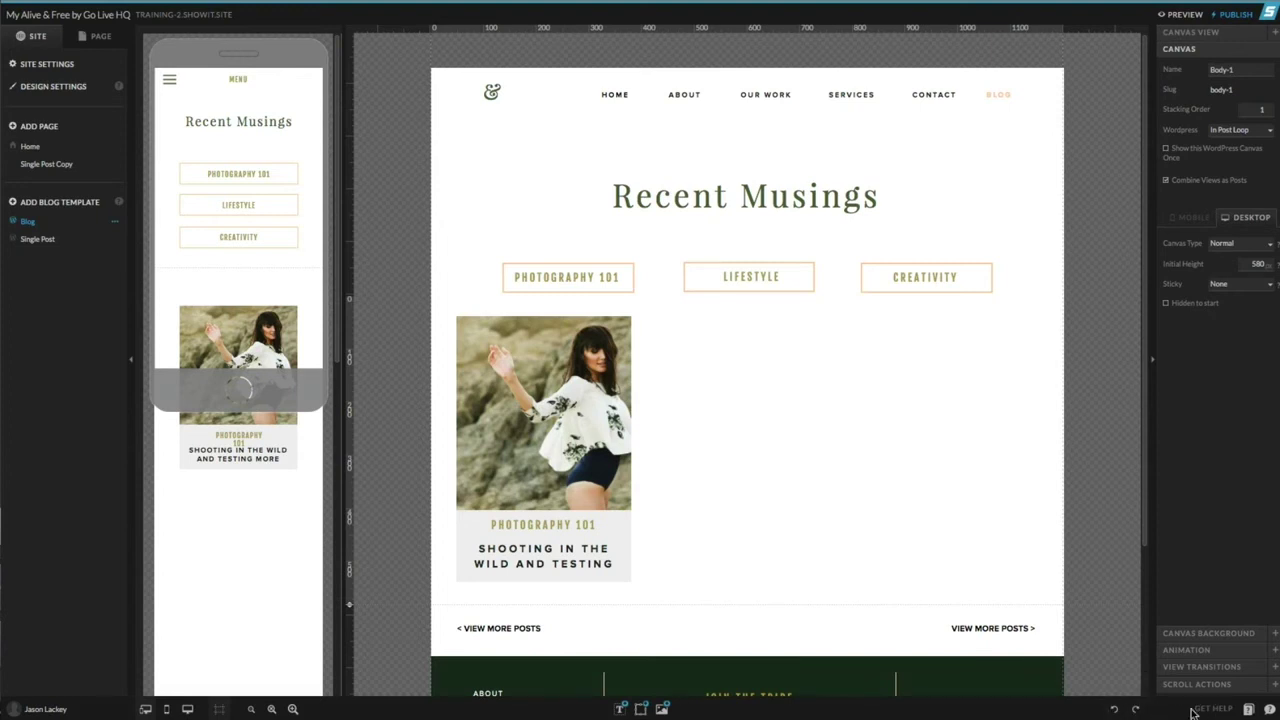
Open the support chat with the Showit team
left_click(1270, 710)
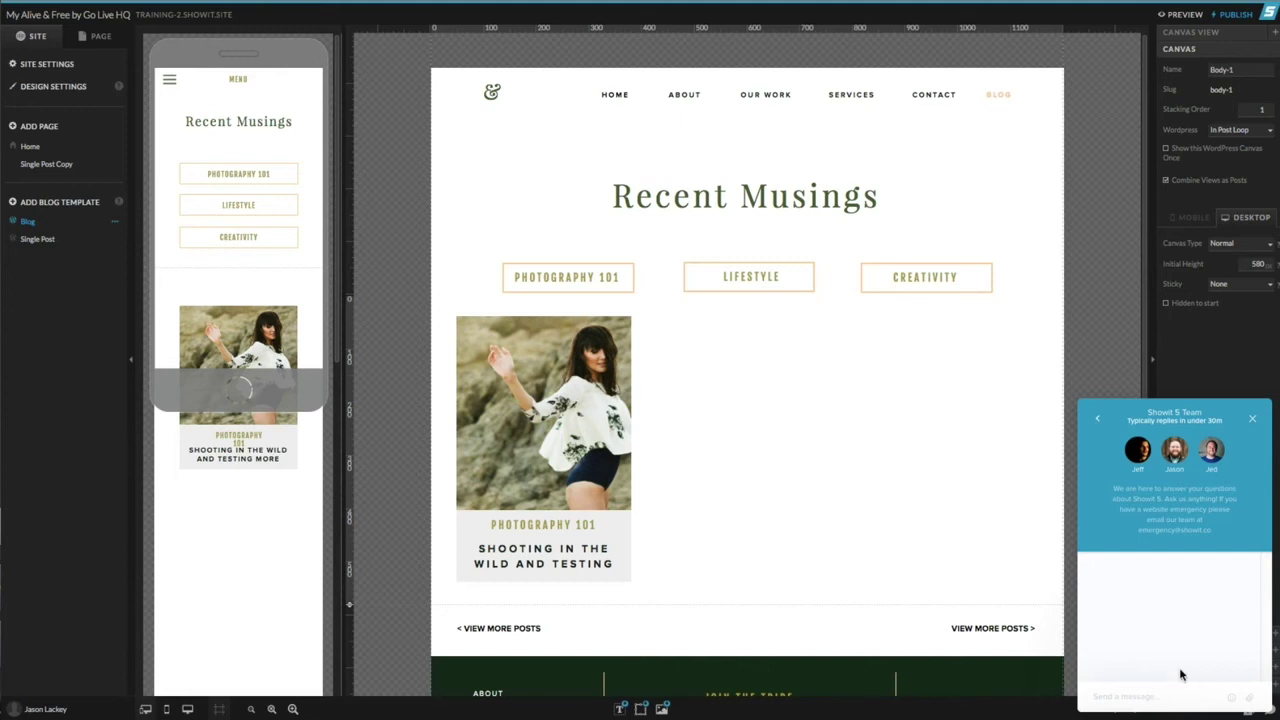
Close the support chat and show the click action settings of the Home page's large beach image
left_click(1254, 422)
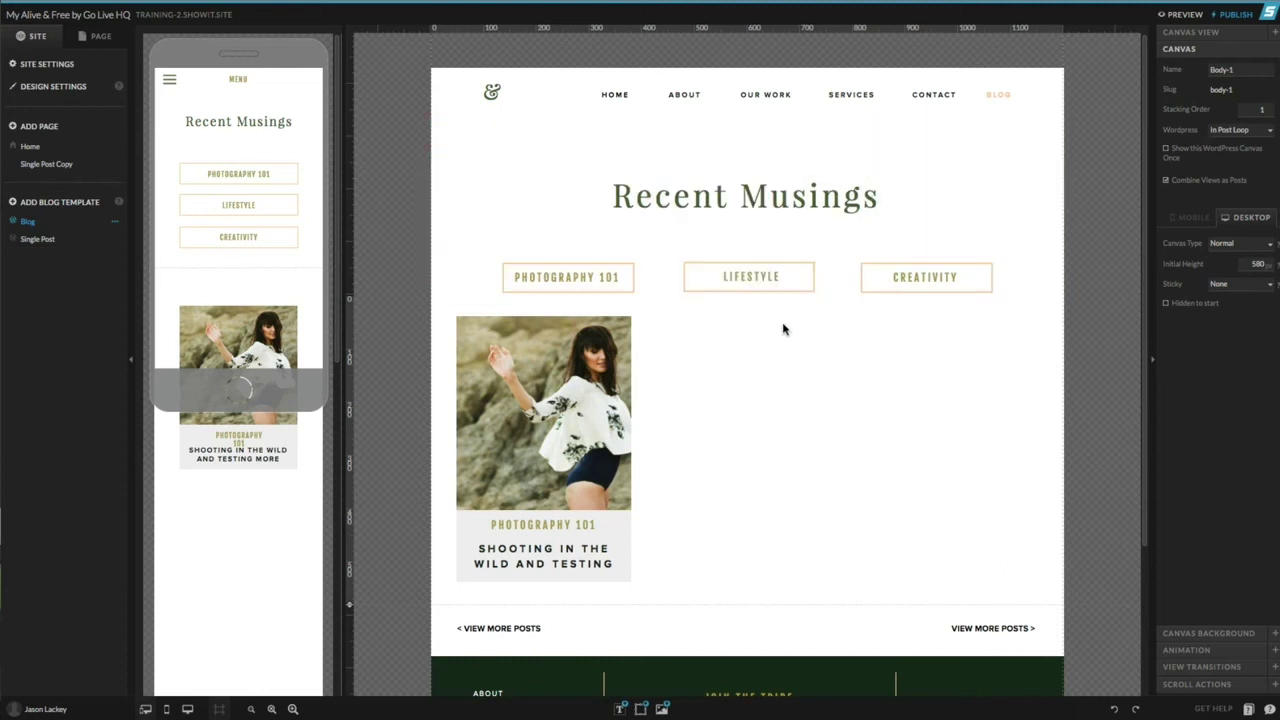
left_click(34, 147)
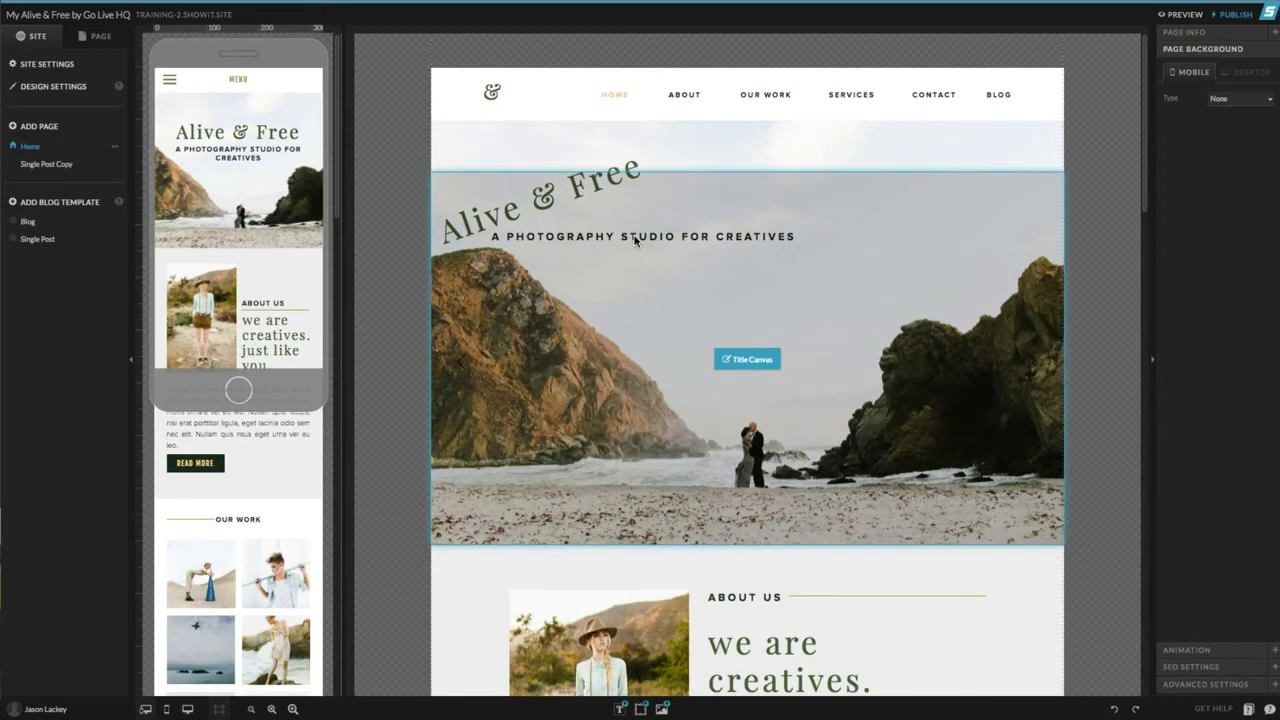
left_click(639, 314)
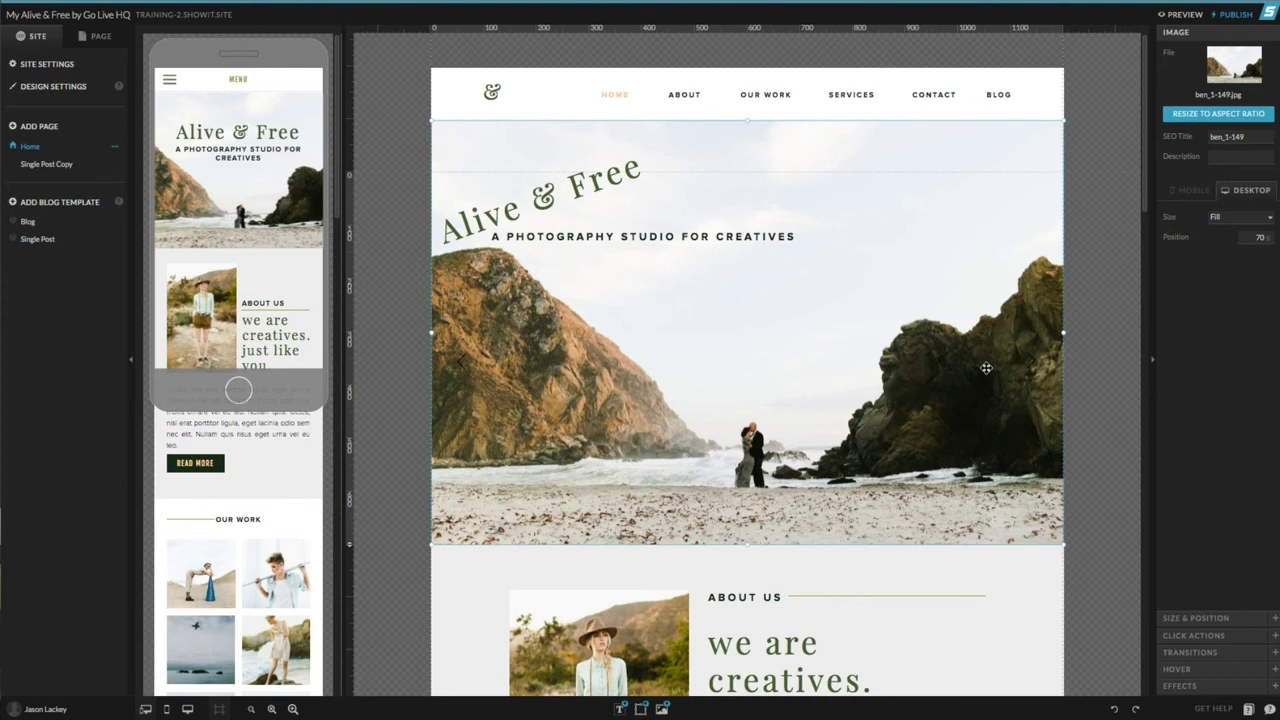
left_click(1188, 637)
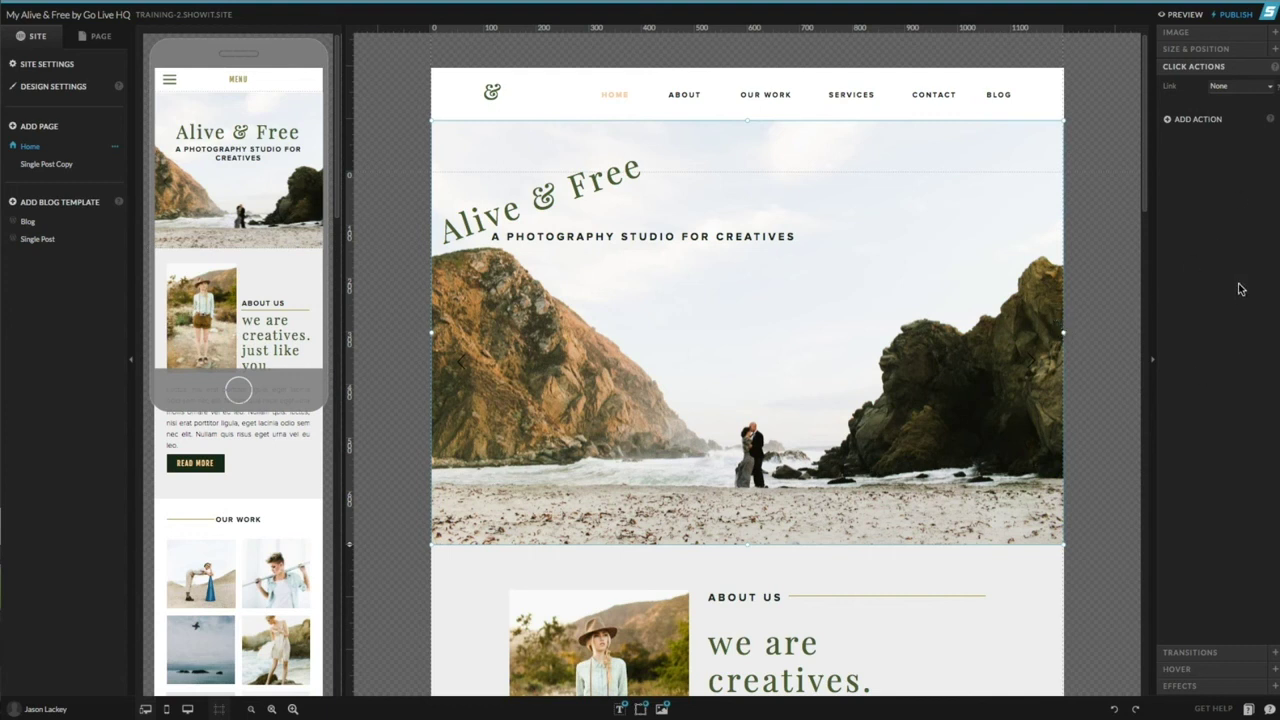
Preview the Home page, switching the preview to the mobile layout and back to desktop
left_click(1186, 16)
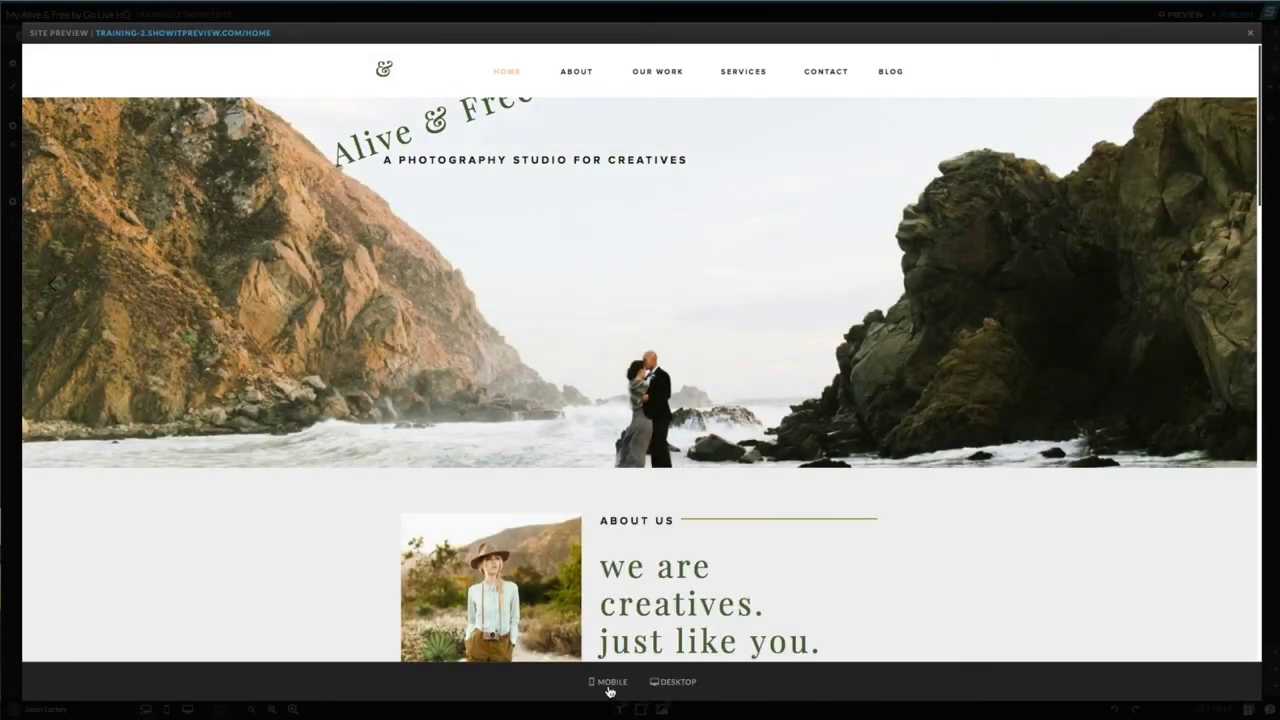
left_click(610, 684)
left_click(676, 684)
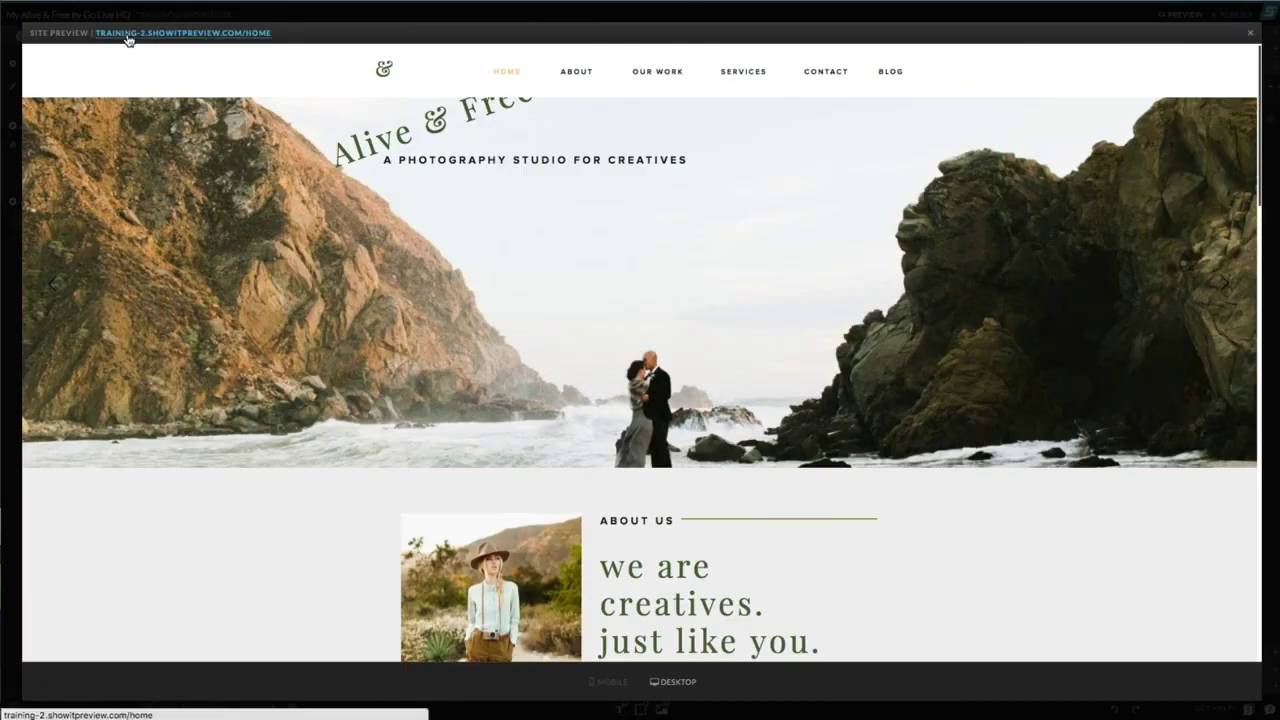
Open the preview link in its own browser tab, look through the Home page, and close the tab and the site preview
left_click(128, 38)
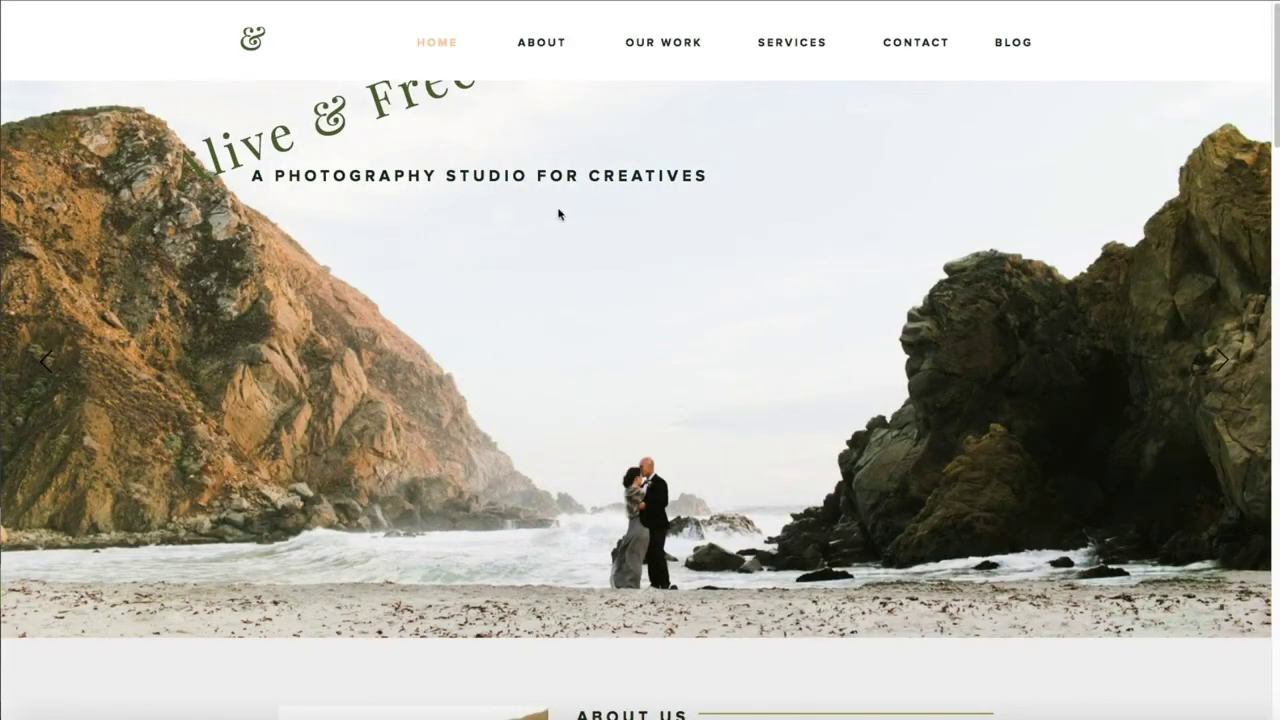
scroll(560, 209, "down", 5)
scroll(556, 206, "down", 2)
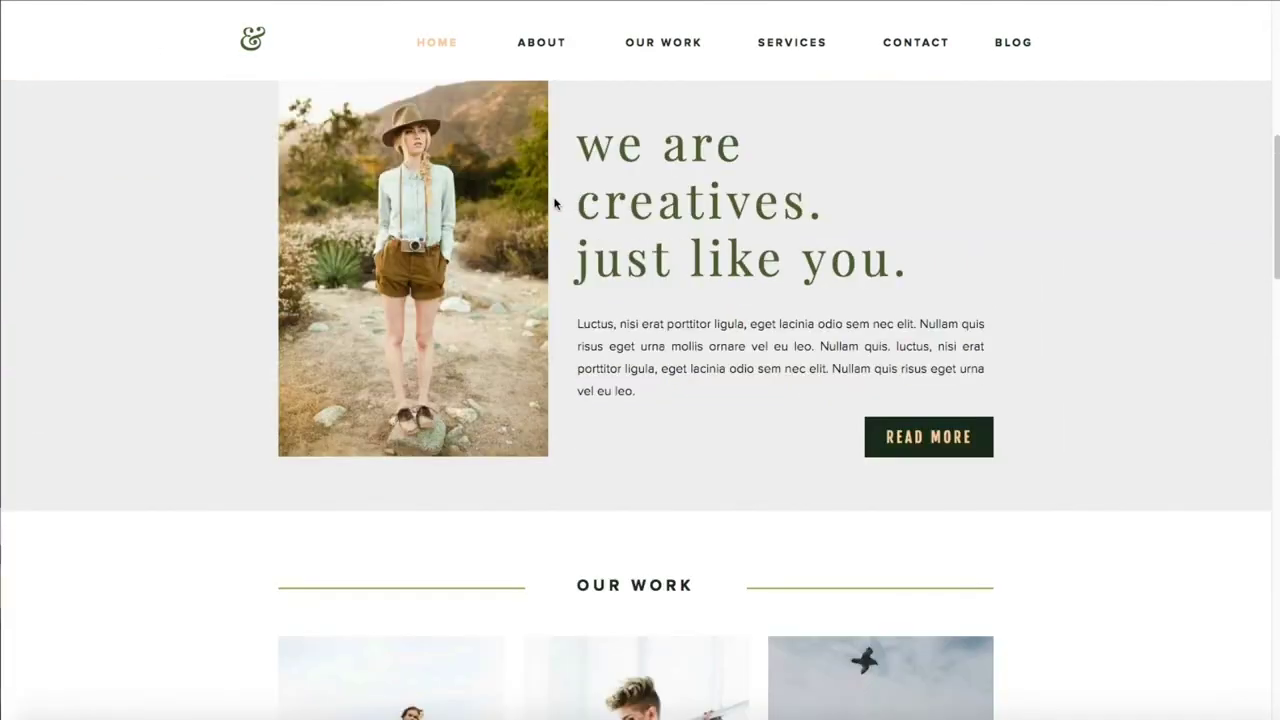
scroll(640, 195, "up", 5)
scroll(880, 100, "up", 1)
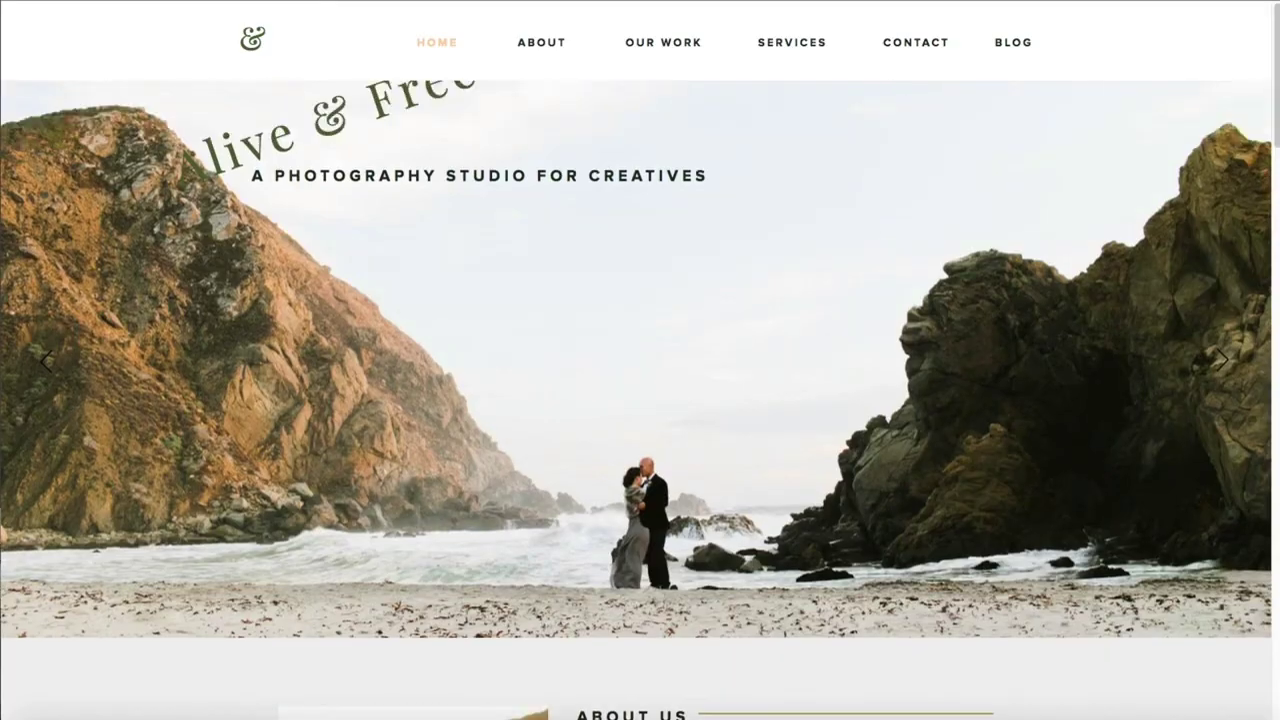
key("super+w")
left_click(1253, 36)
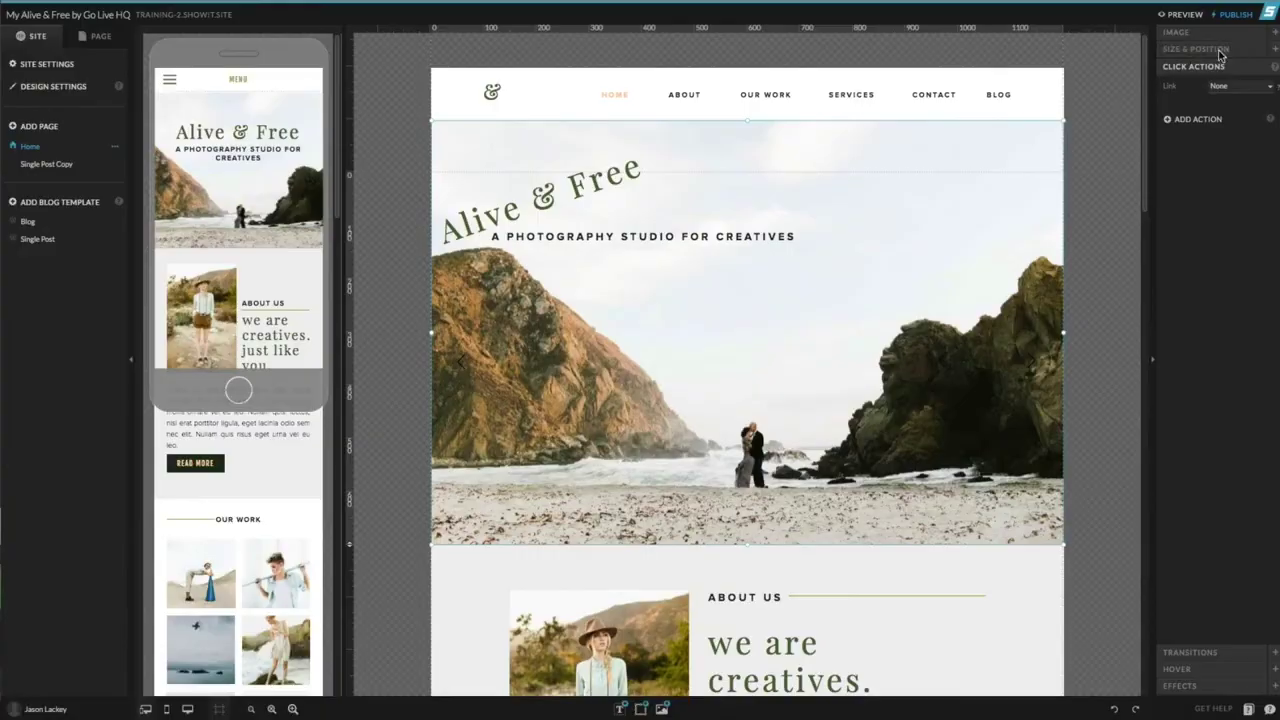